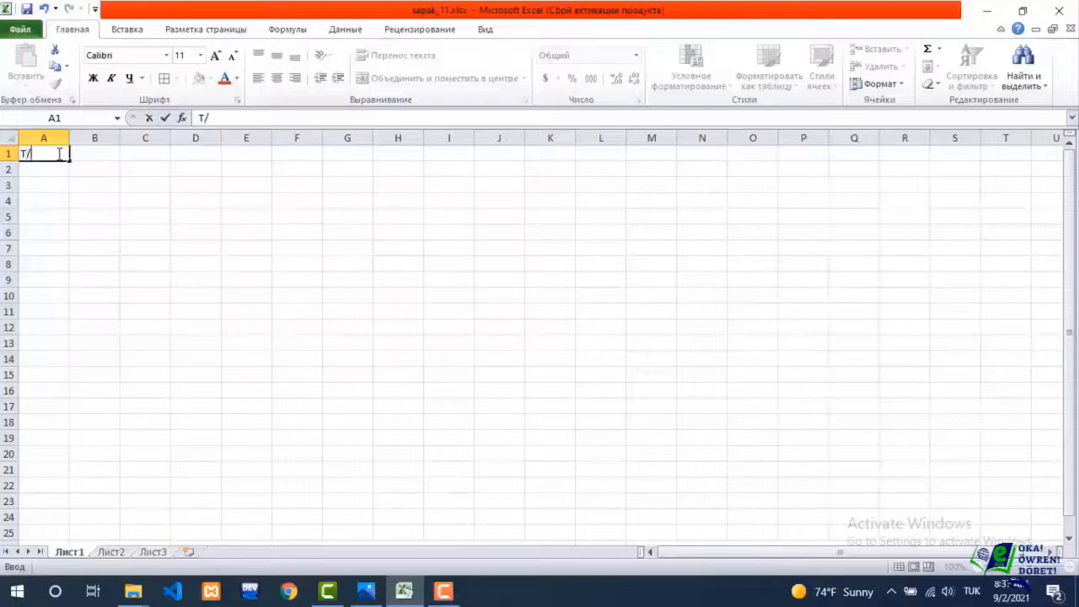
Enter the header T/b in A1 and number the rows 1 to 5 in A2:A6 by filling the series.
{"action": "type", "text": "b"}
{"action": "key", "text": "Return"}
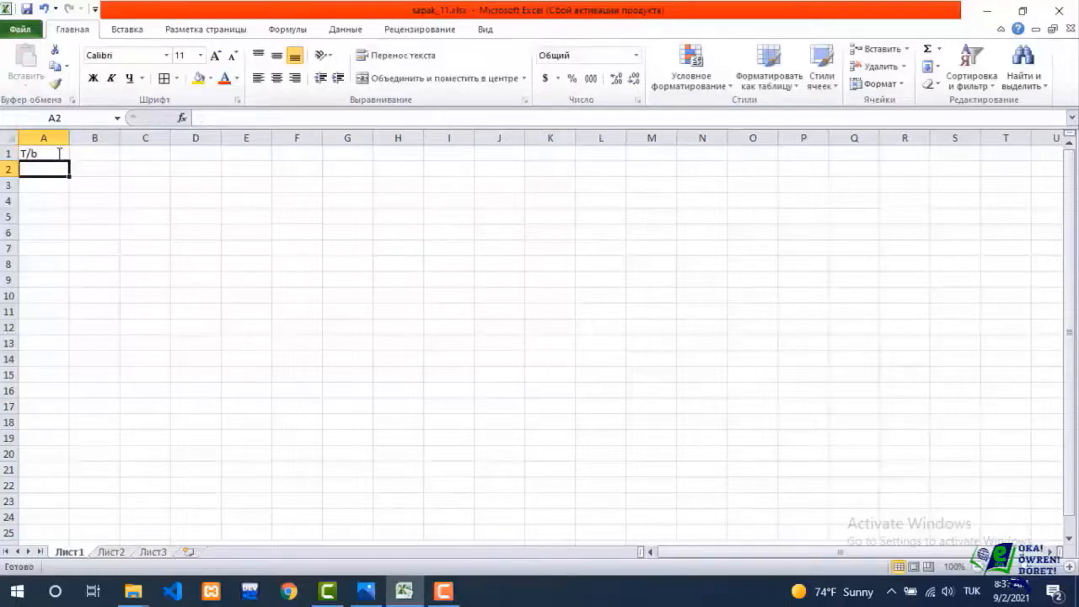
{"action": "type", "text": "1"}
{"action": "key", "text": "Return"}
{"action": "type", "text": "2"}
{"action": "key", "text": "Return"}
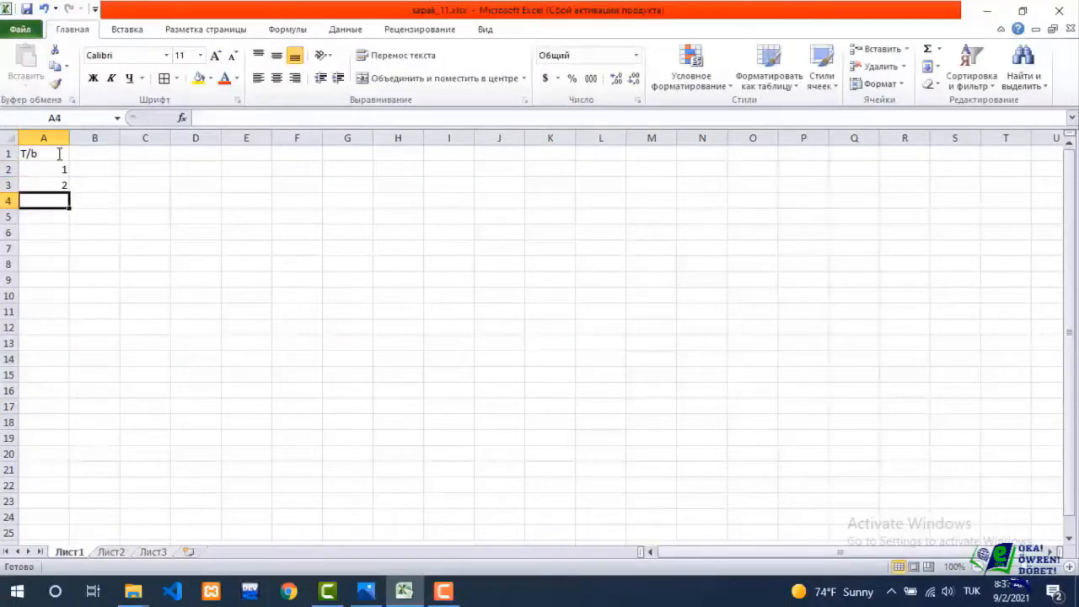
{"action": "left_click_drag", "start_coordinate": [60, 169], "coordinate": [69, 238]}
Enter the column header Okuwçy in cell B1.
{"action": "left_click", "coordinate": [106, 156]}
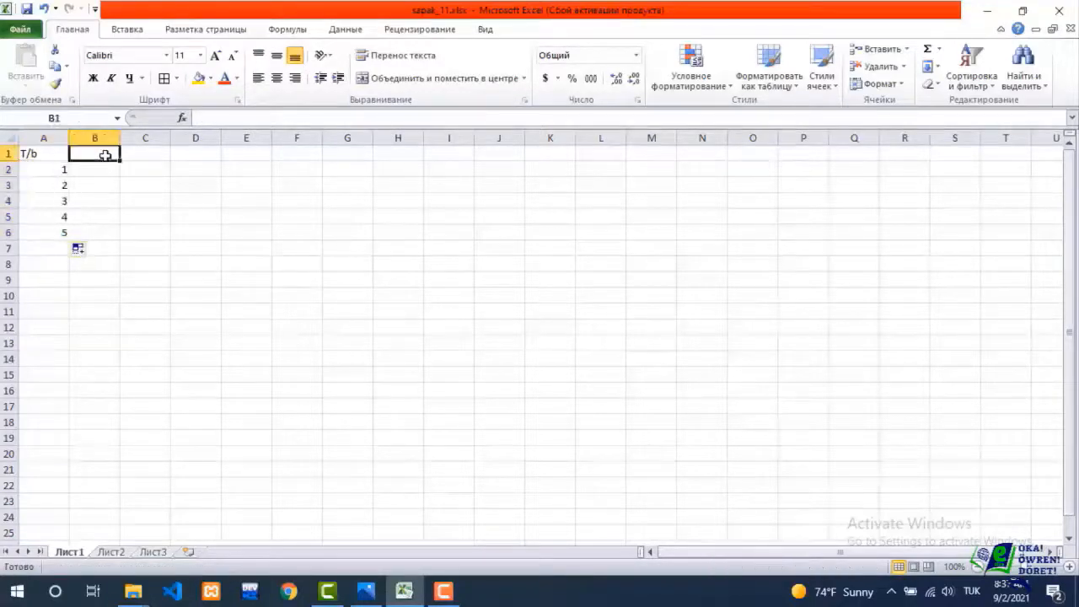
{"action": "type", "text": "Ok"}
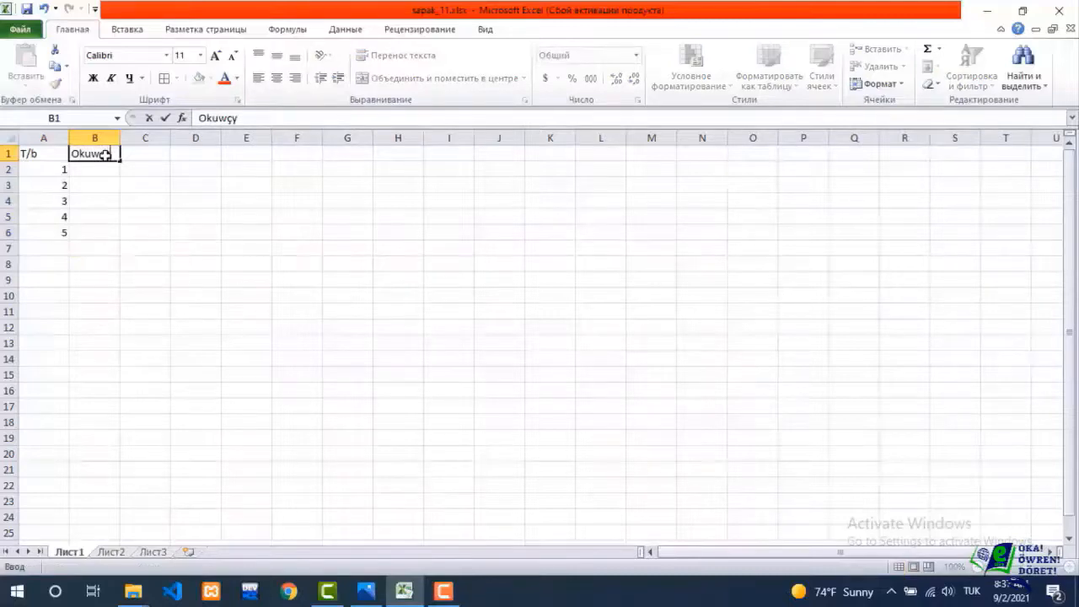
{"action": "type", "text": "uwçy"}
Fill B2:B6 with the five students' first names, one per numbered row.
{"action": "left_click", "coordinate": [103, 170]}
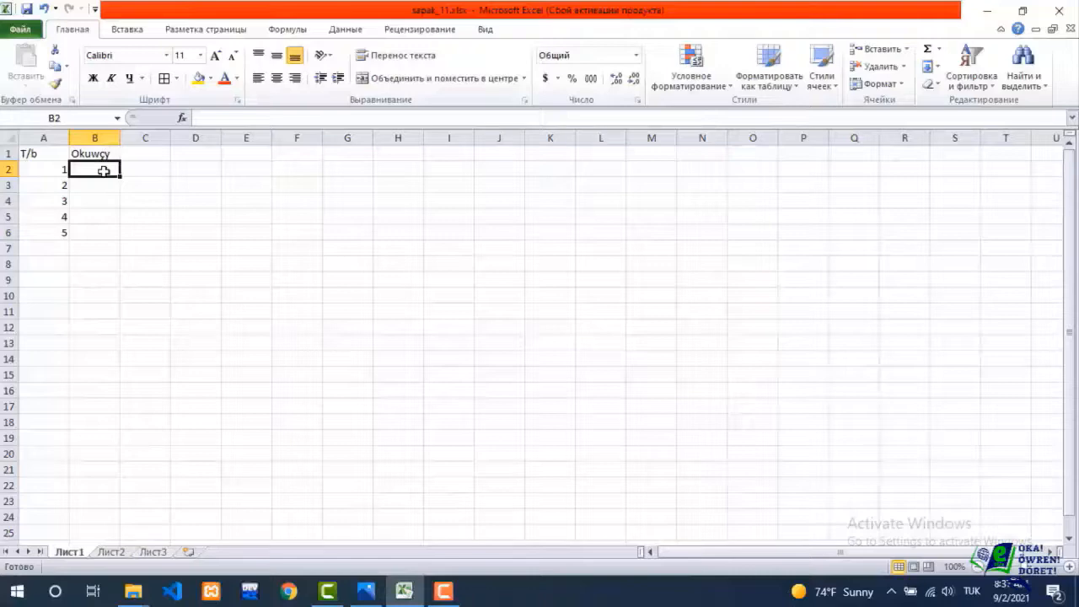
{"action": "type", "text": "Mekan"}
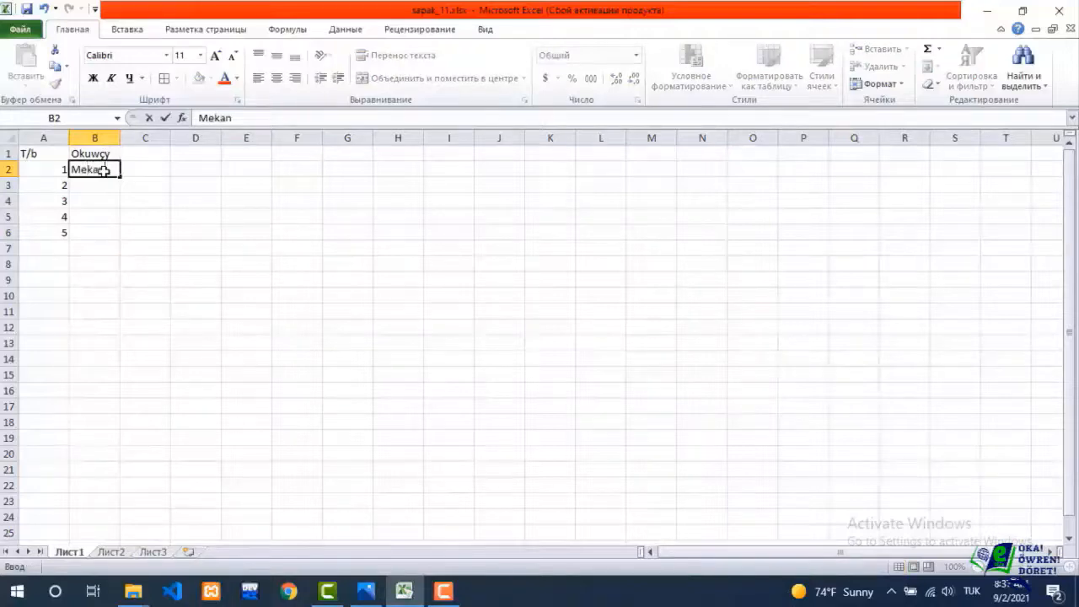
{"action": "key", "text": "Return"}
{"action": "type", "text": "J"}
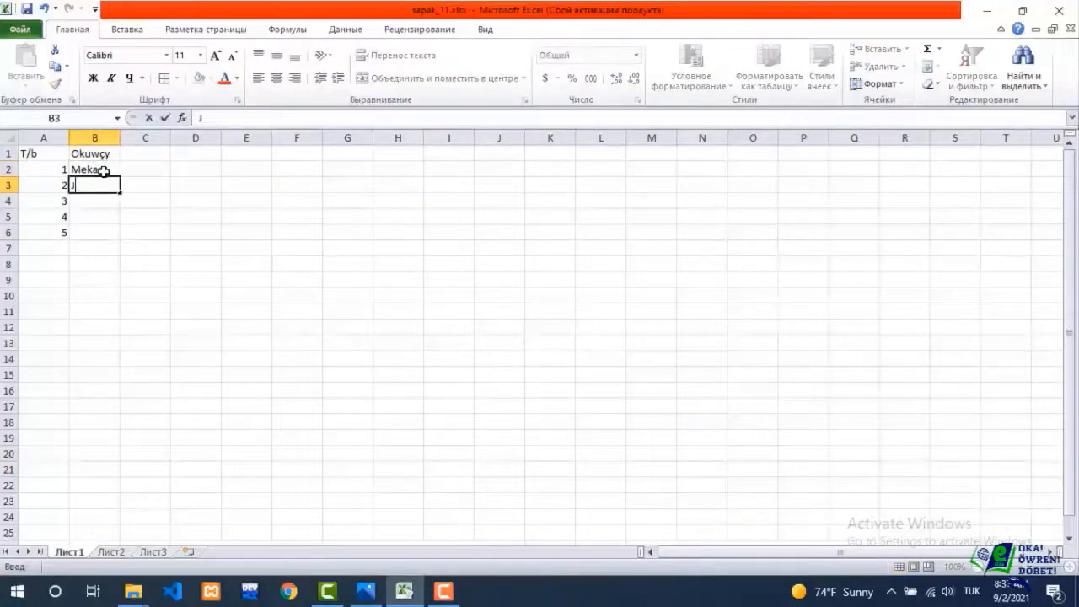
{"action": "type", "text": "emal"}
{"action": "key", "text": "Return"}
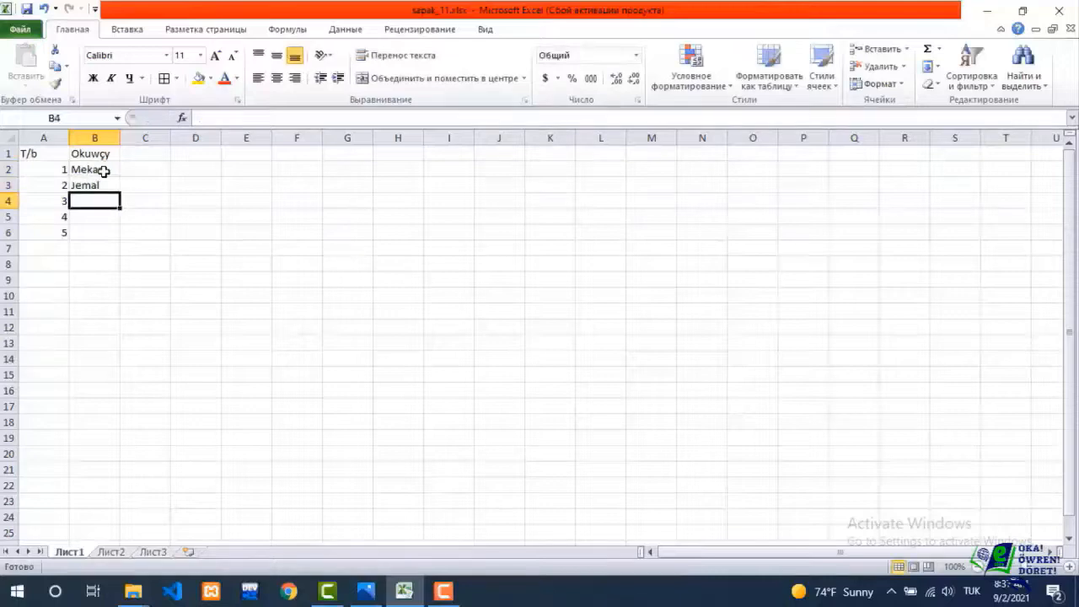
{"action": "type", "text": "Sona"}
{"action": "key", "text": "Return"}
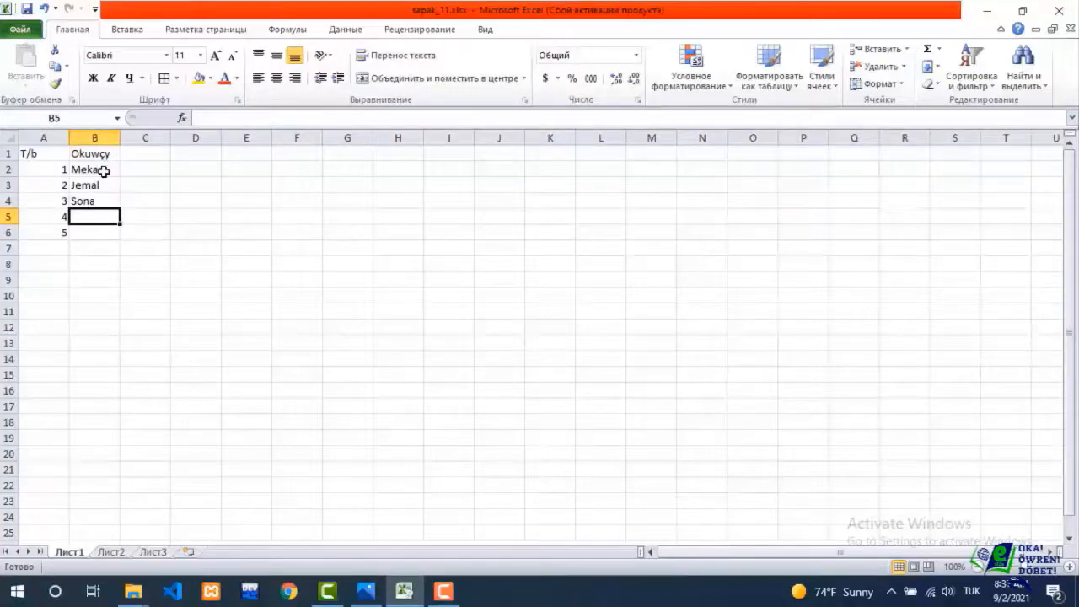
{"action": "type", "text": "A"}
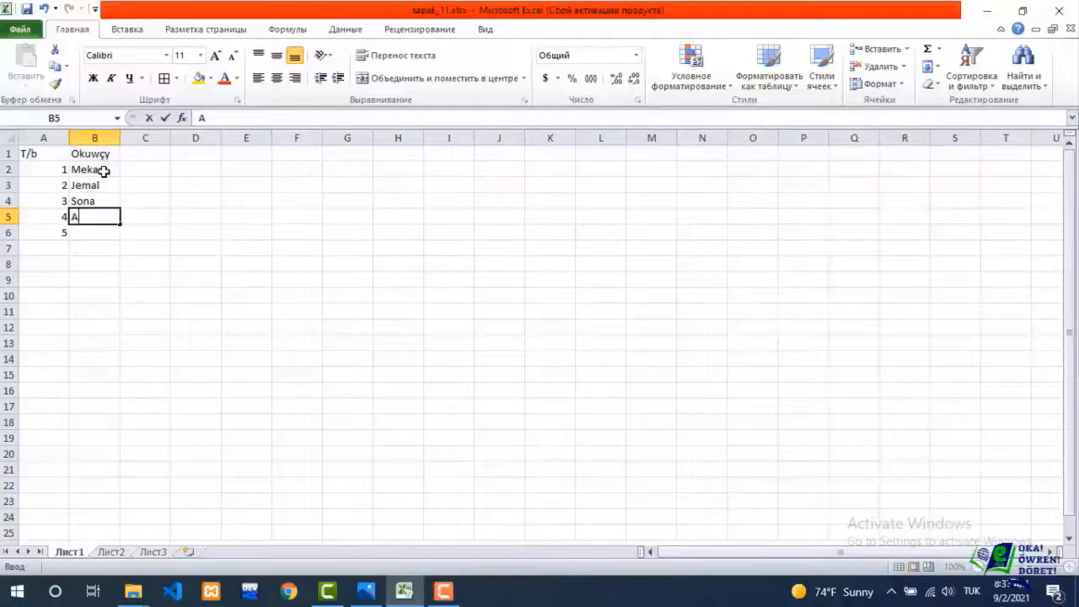
{"action": "type", "text": "ta"}
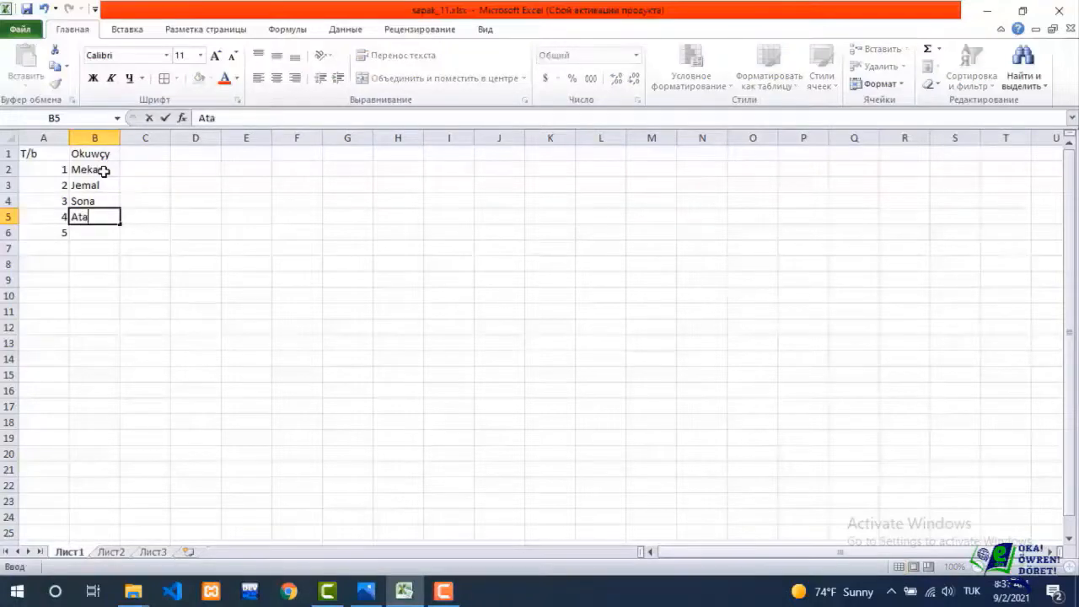
{"action": "type", "text": "jan"}
{"action": "key", "text": "Return"}
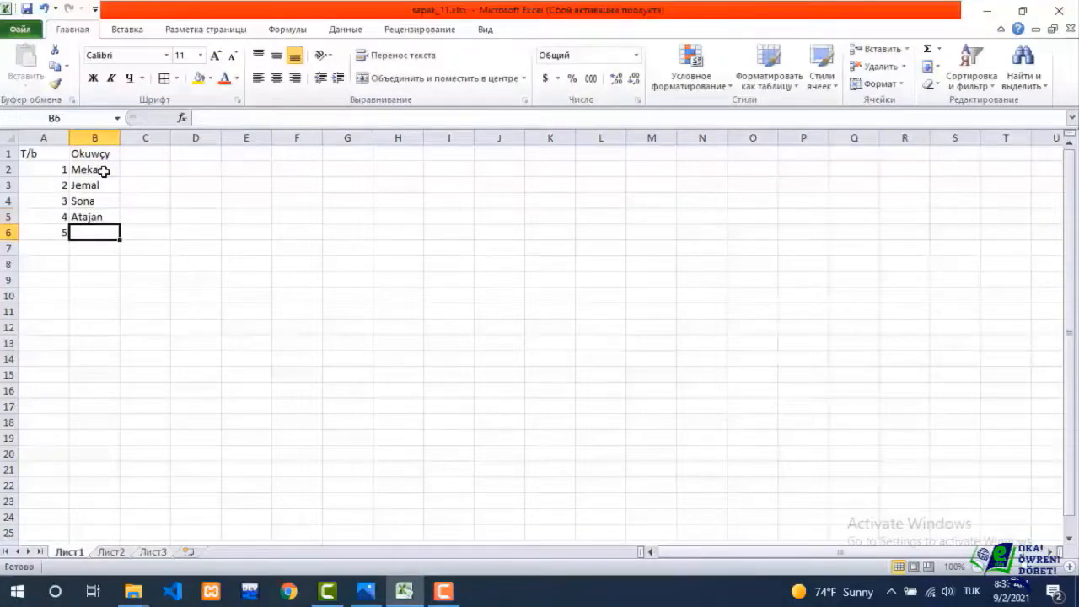
{"action": "type", "text": "Maks"}
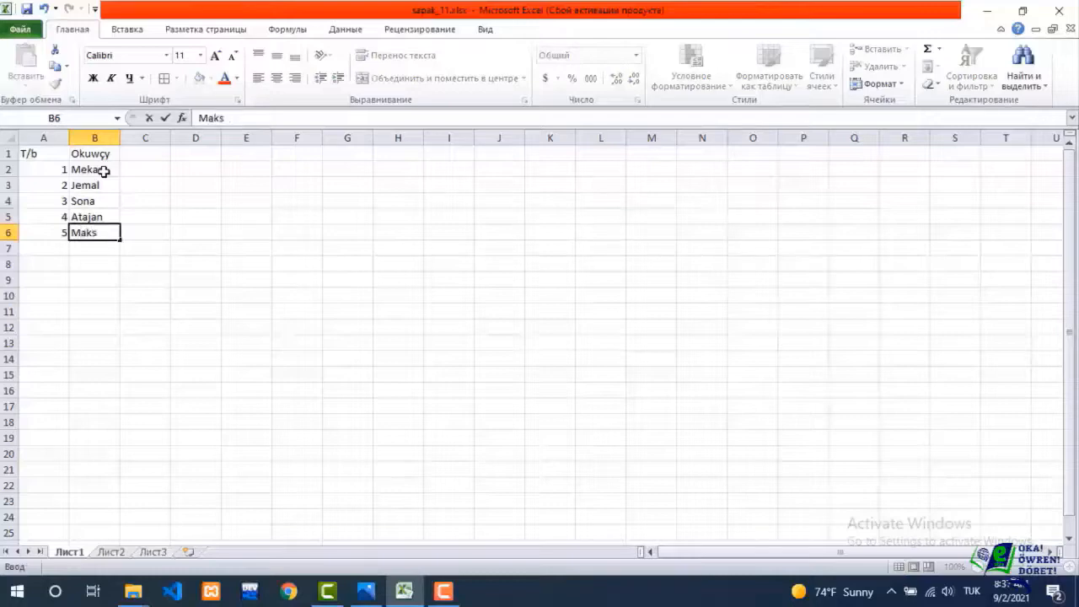
{"action": "type", "text": "at"}
Enter the subject headers himiýa, biologiýa and matematik in cells C1, D1 and E1.
{"action": "left_click", "coordinate": [145, 155]}
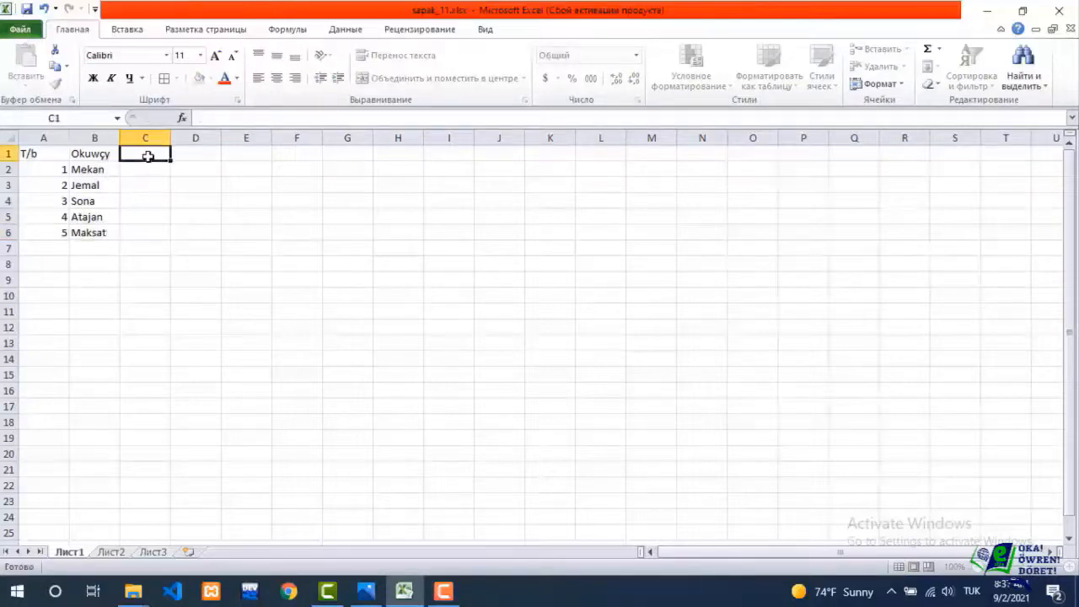
{"action": "type", "text": "hi"}
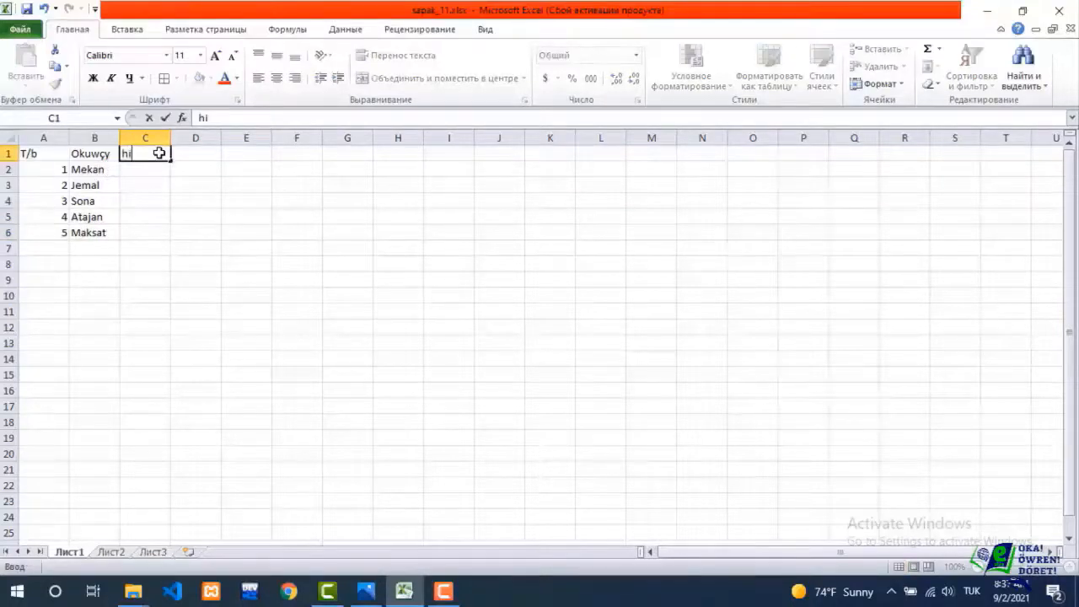
{"action": "type", "text": "miýa"}
{"action": "key", "text": "Tab"}
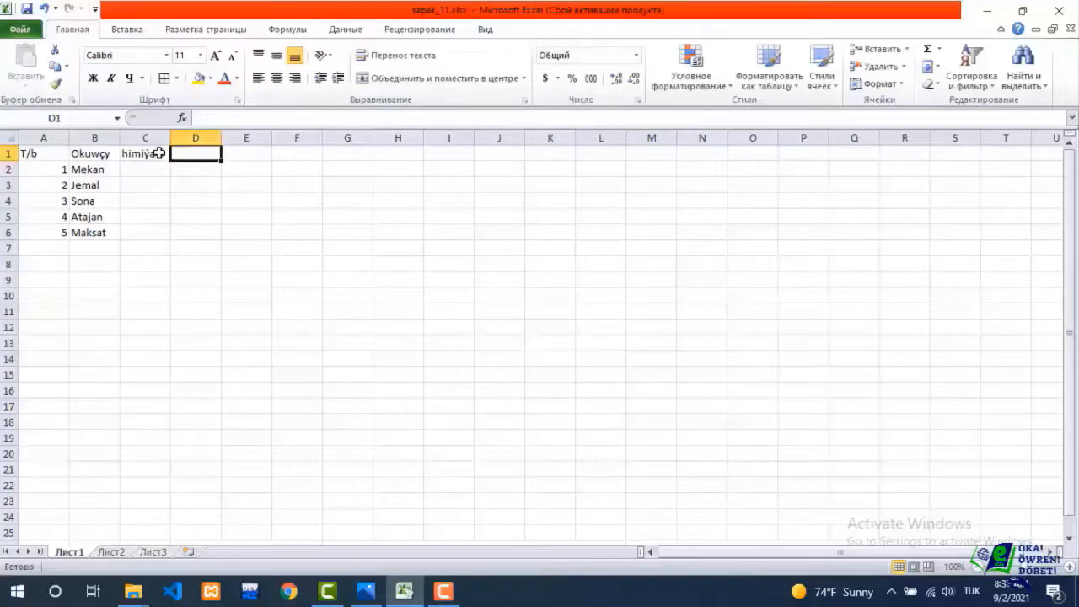
{"action": "type", "text": "bi"}
{"action": "key", "text": "BackSpace"}
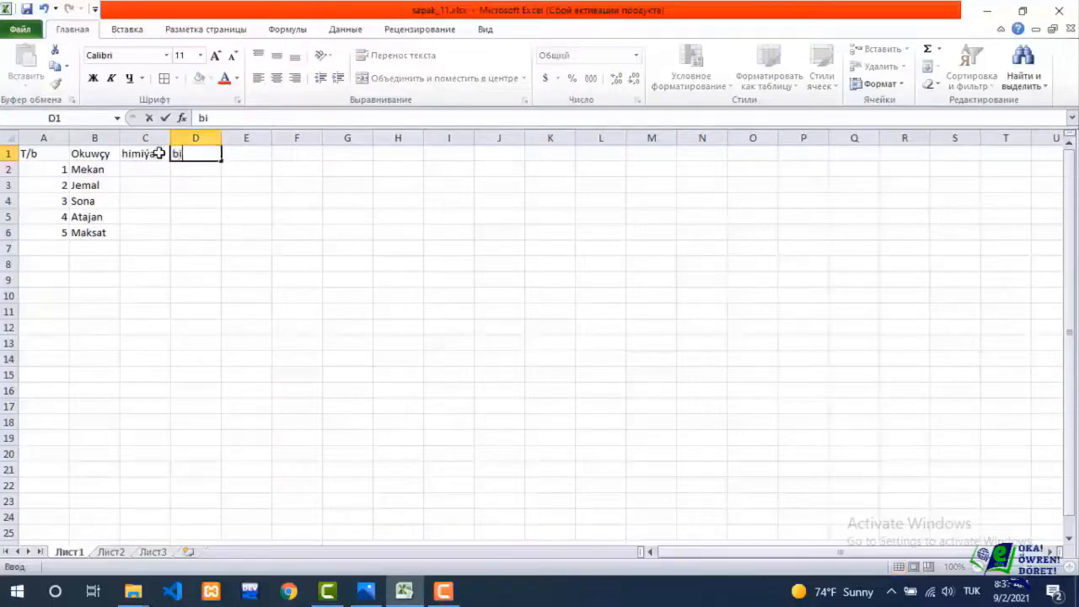
{"action": "type", "text": "ologiýa"}
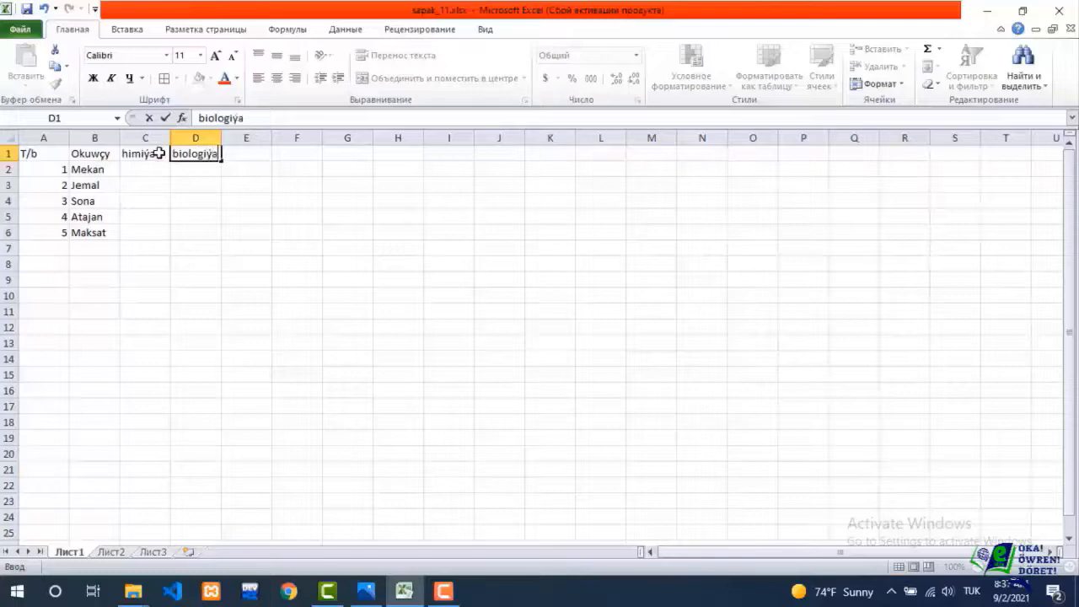
{"action": "key", "text": "Tab"}
{"action": "type", "text": "m"}
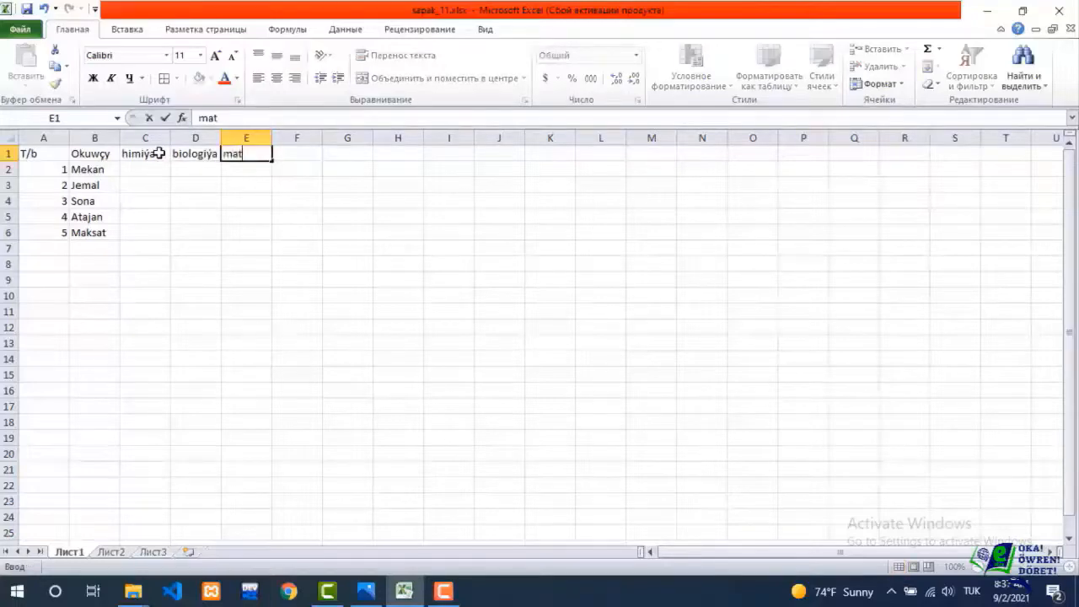
{"action": "type", "text": "atematika"}
{"action": "key", "text": "Tab"}
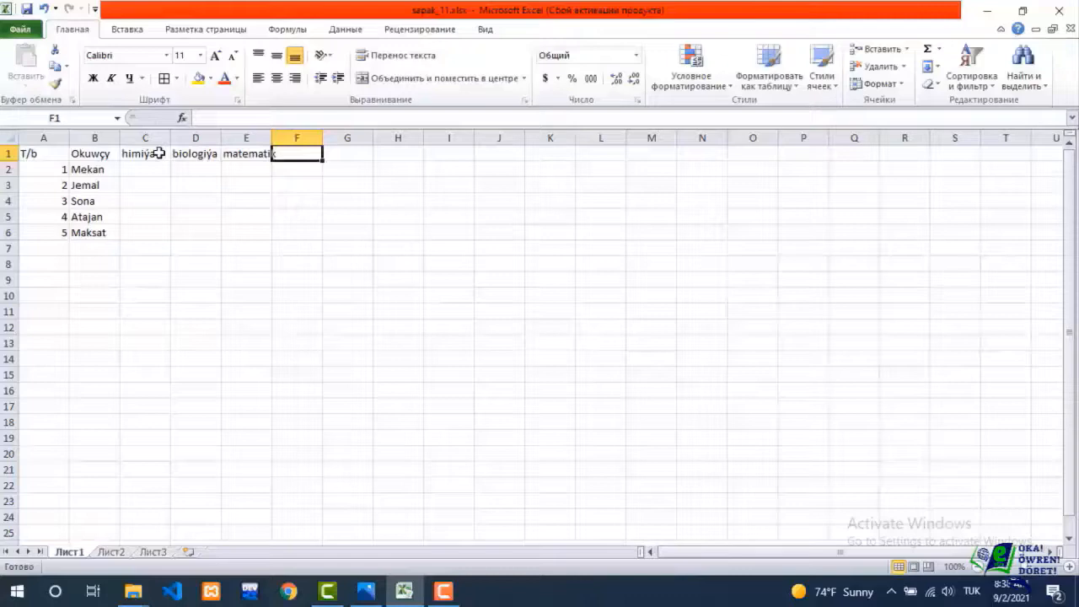
Correct the header in E1 to matematika and auto-fit the width of column E.
{"action": "left_click", "coordinate": [251, 156]}
{"action": "double_click", "coordinate": [270, 143]}
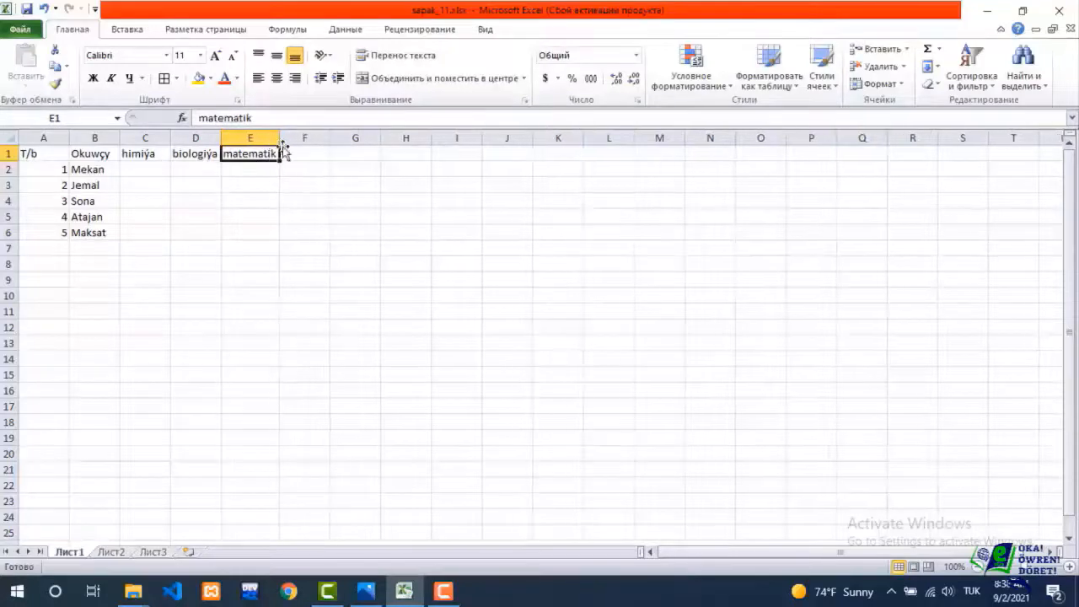
{"action": "double_click", "coordinate": [275, 153]}
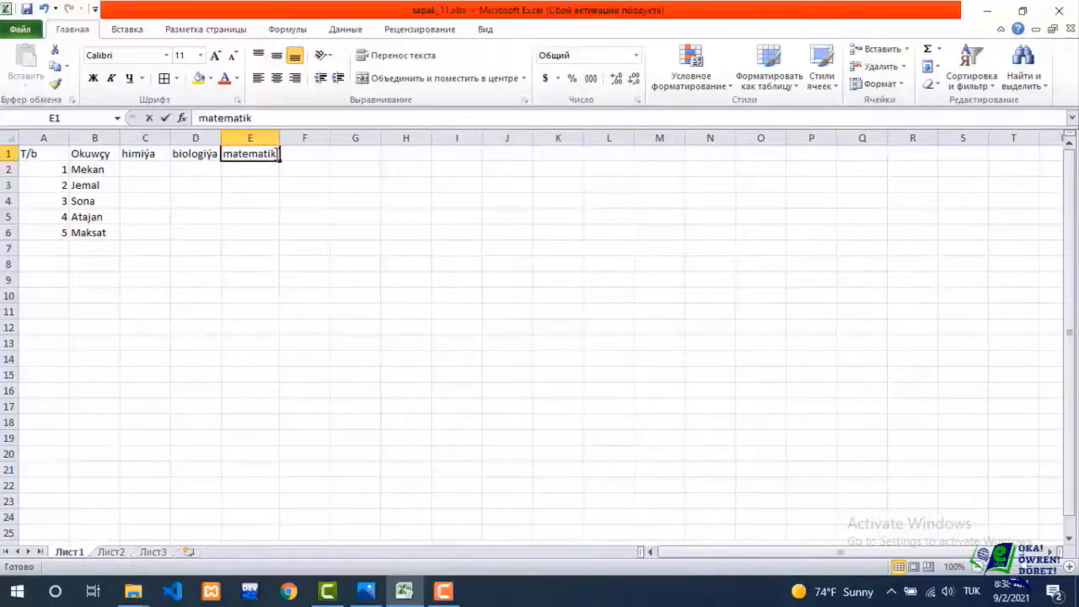
{"action": "type", "text": "a"}
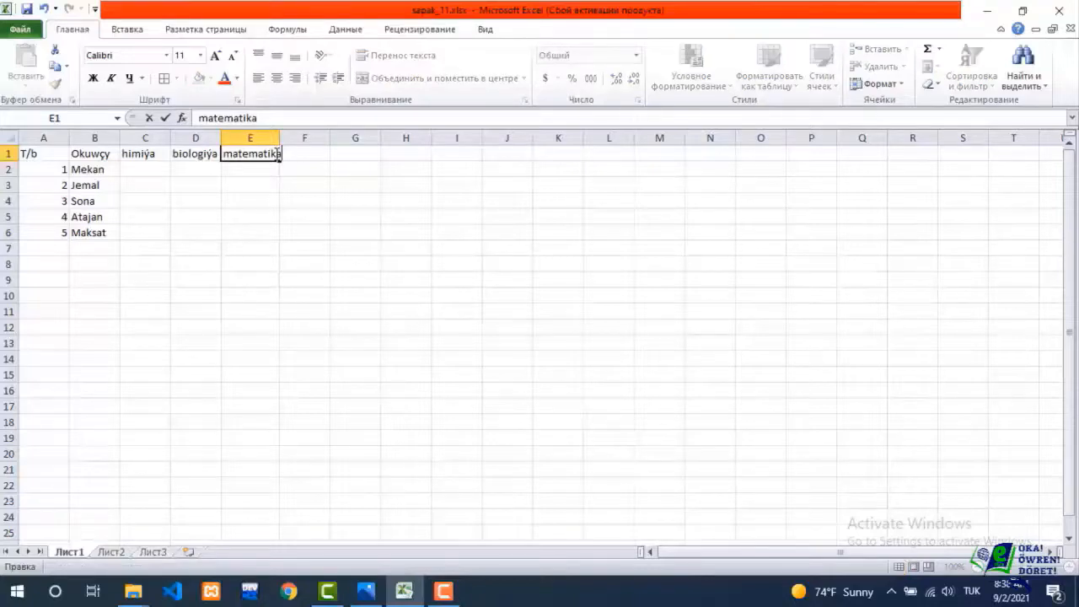
{"action": "double_click", "coordinate": [279, 138]}
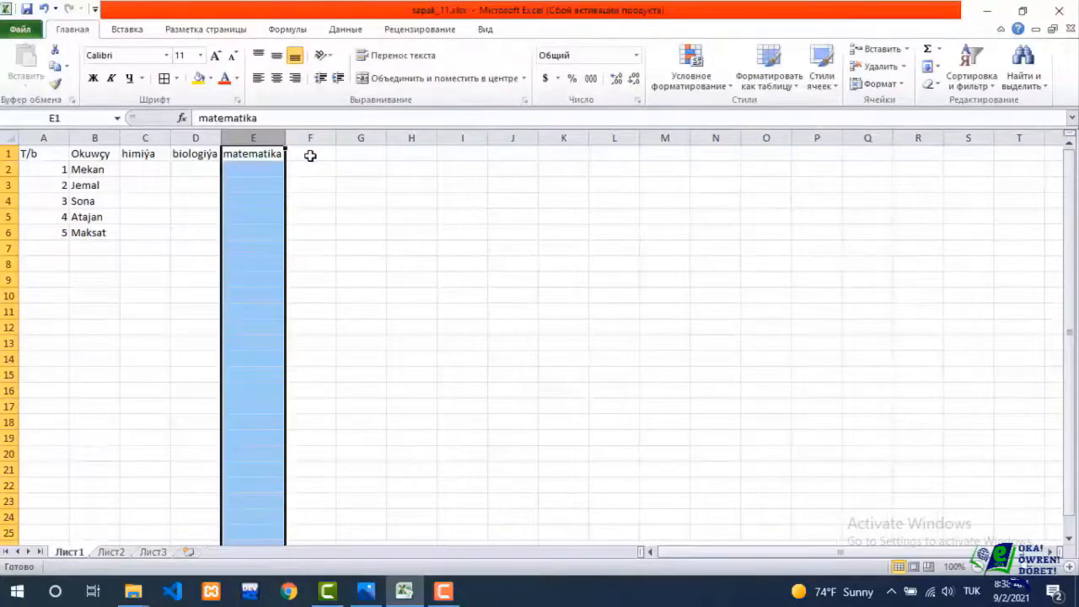
Enter the subject headers rus dili and iňlis dili in cells F1 and G1.
{"action": "left_click", "coordinate": [310, 156]}
{"action": "type", "text": "rus dili"}
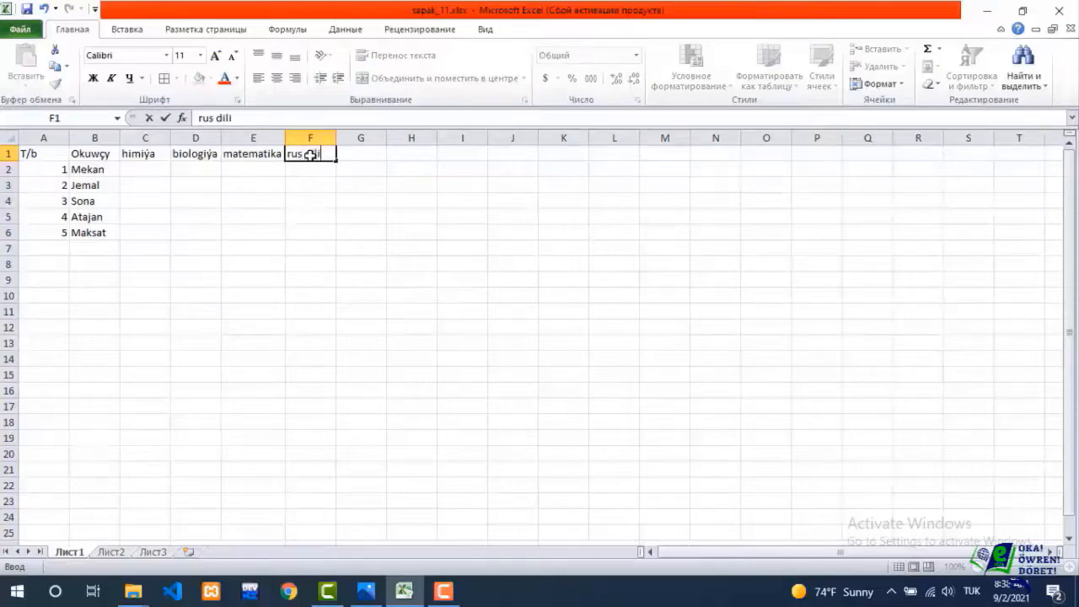
{"action": "key", "text": "Tab"}
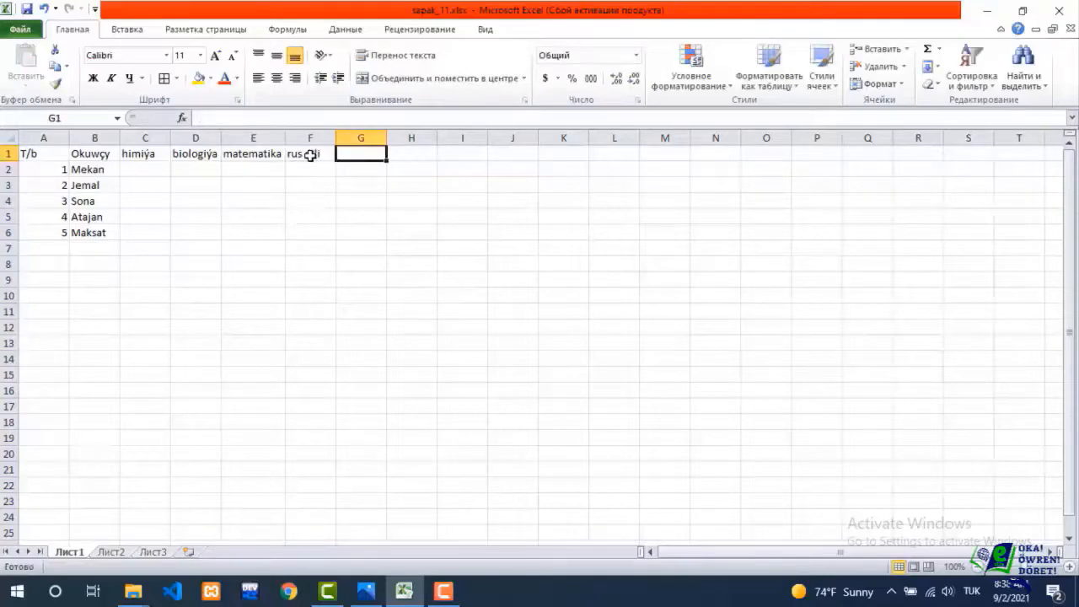
{"action": "type", "text": "iňli"}
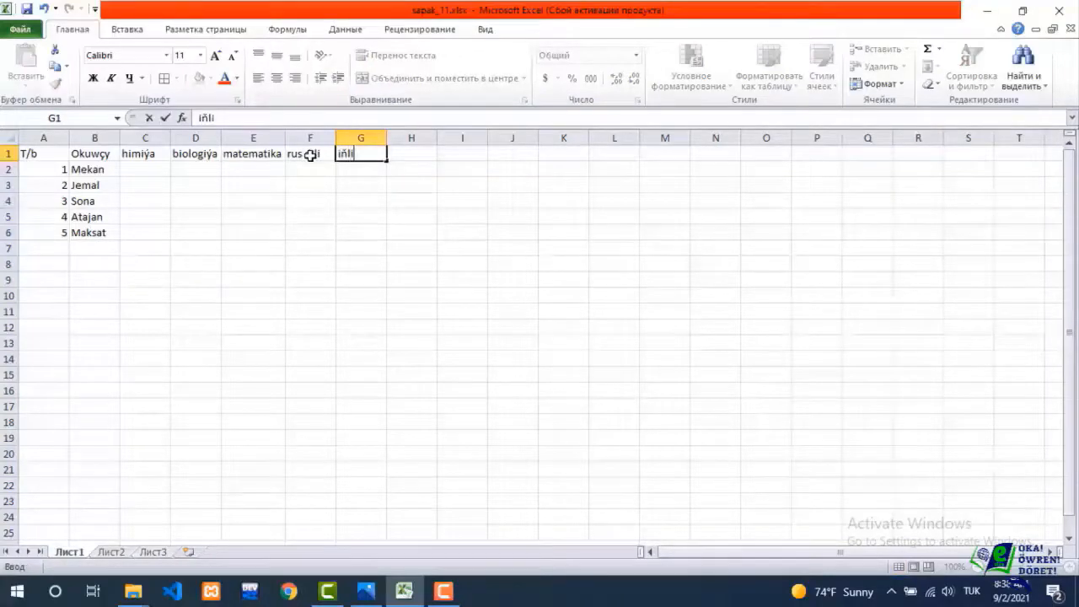
{"action": "type", "text": "s dili"}
Enter the header näçe sapakdan baha goýlupdyr in H1 and auto-fit the width of column H.
{"action": "left_click", "coordinate": [393, 153]}
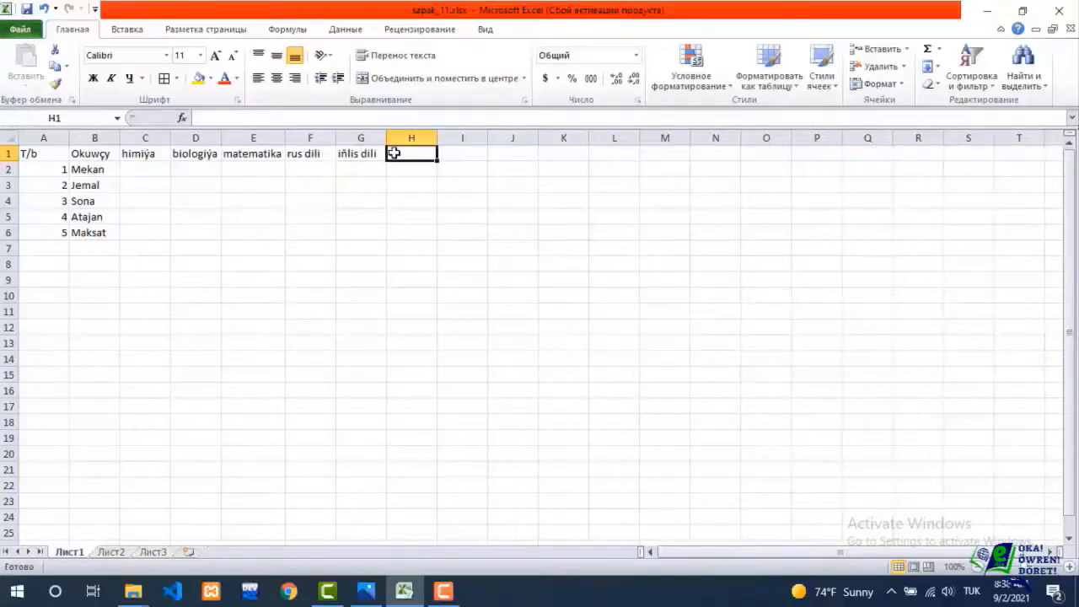
{"action": "type", "text": "näçe sa"}
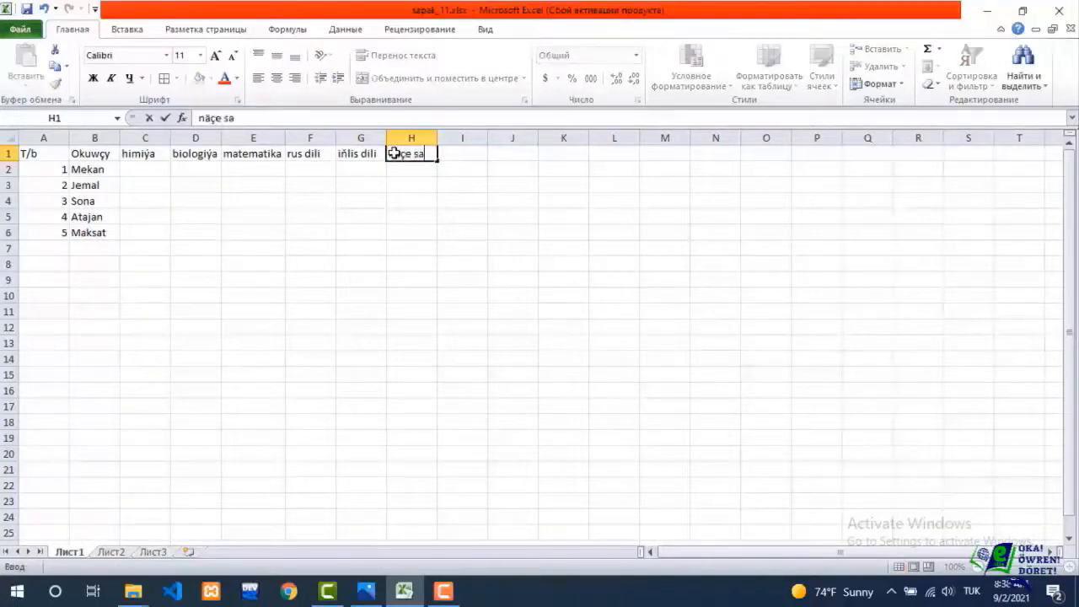
{"action": "type", "text": "pakdan"}
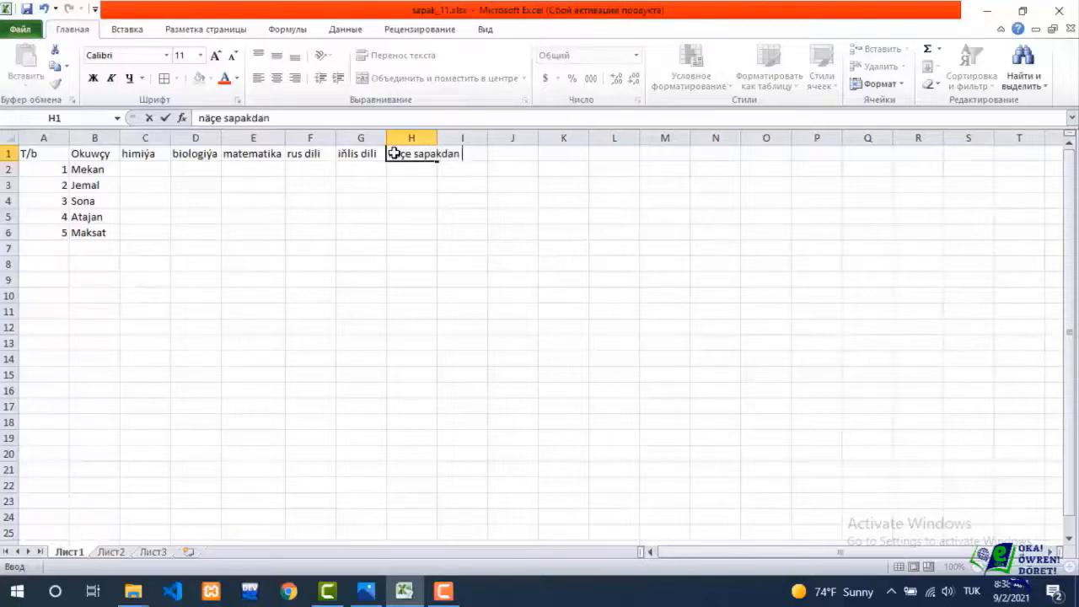
{"action": "type", "text": " baha go"}
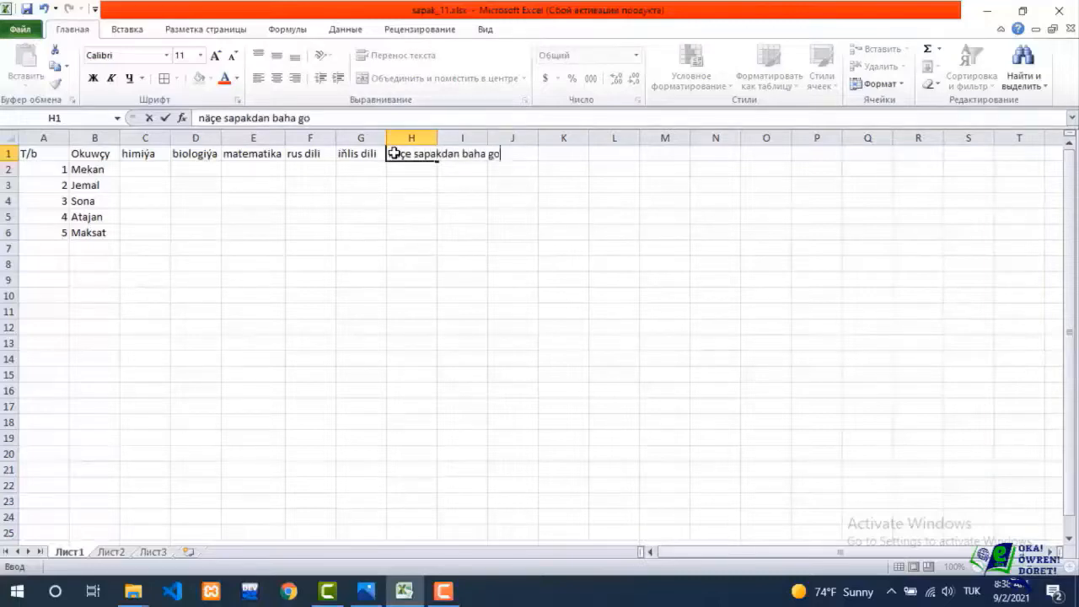
{"action": "type", "text": "ylupdyr"}
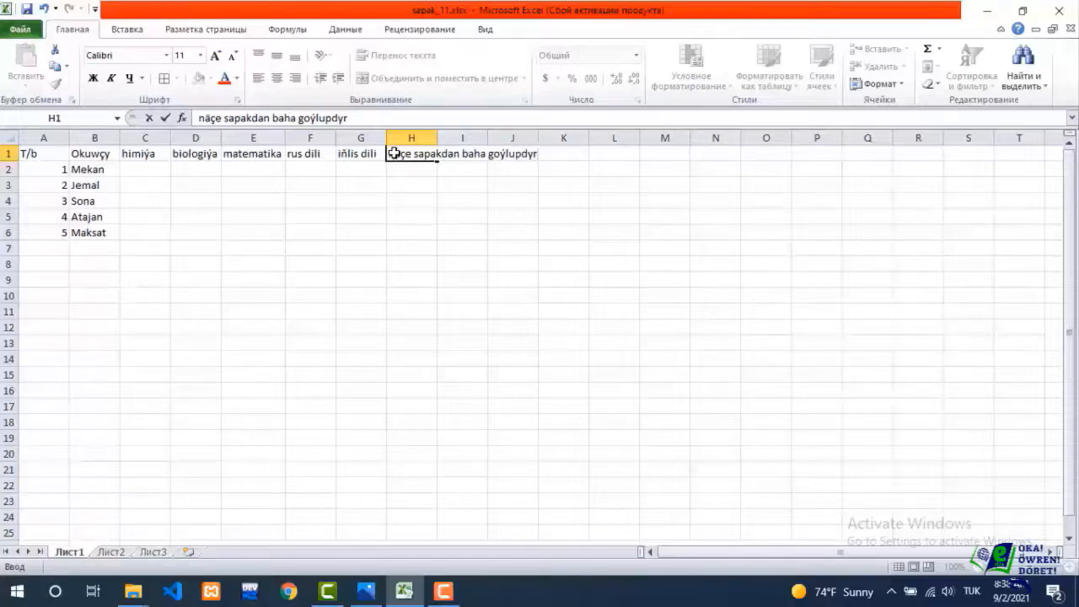
{"action": "double_click", "coordinate": [437, 138]}
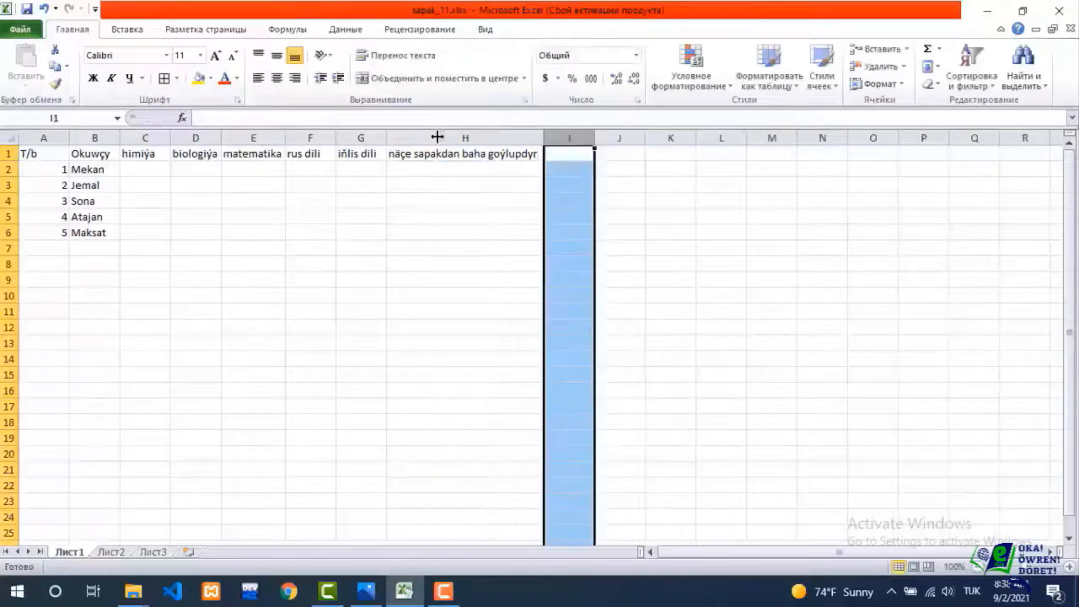
Enter the header näçesinden goýulmandyr in I1 and auto-fit the width of column I.
{"action": "left_click", "coordinate": [564, 149]}
{"action": "type", "text": "nä"}
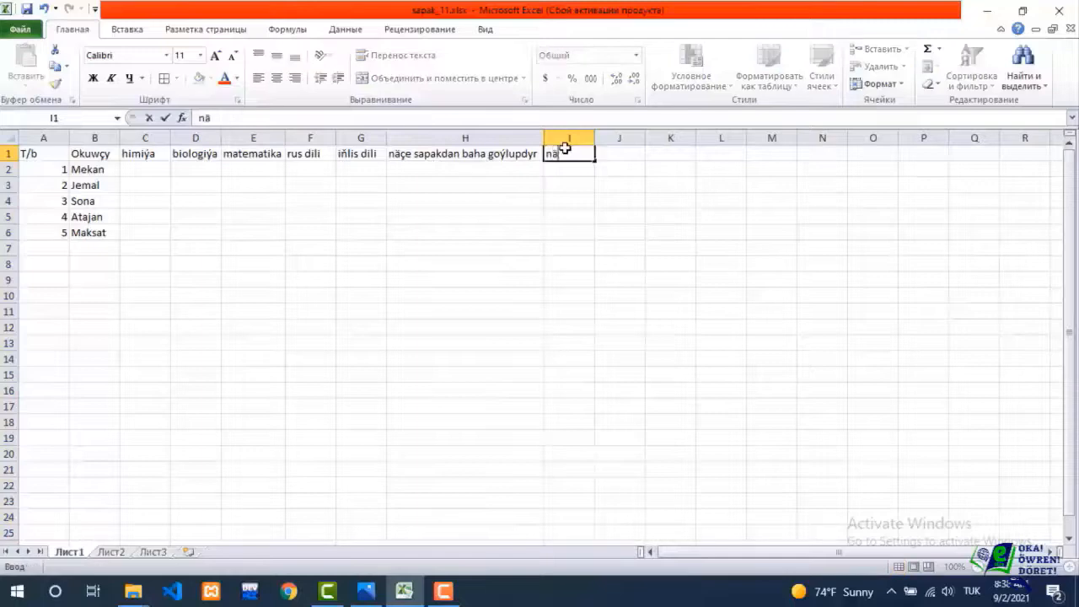
{"action": "type", "text": "çesin"}
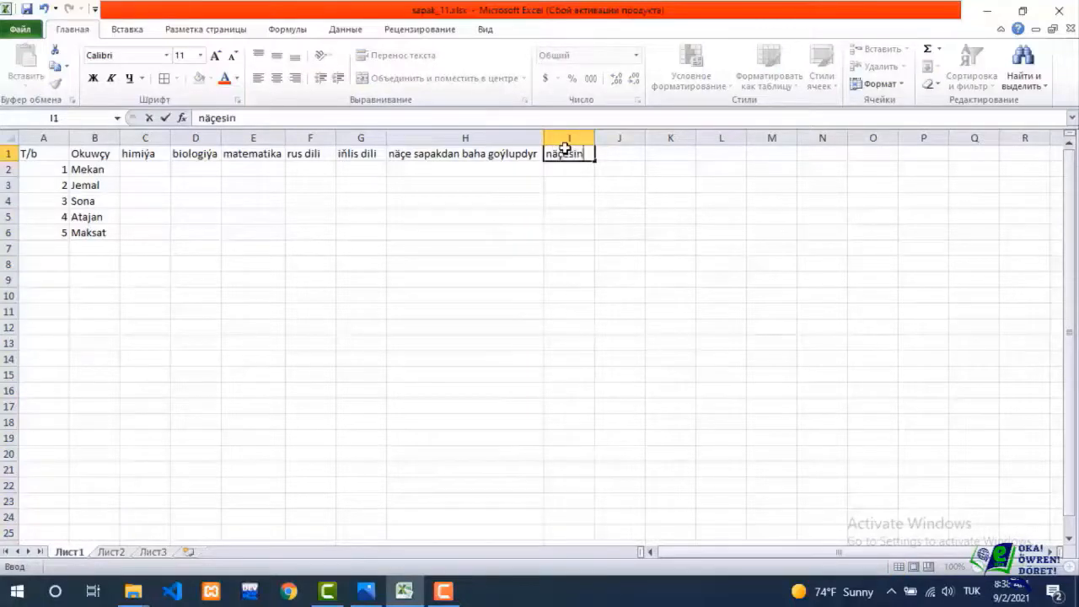
{"action": "type", "text": "den go"}
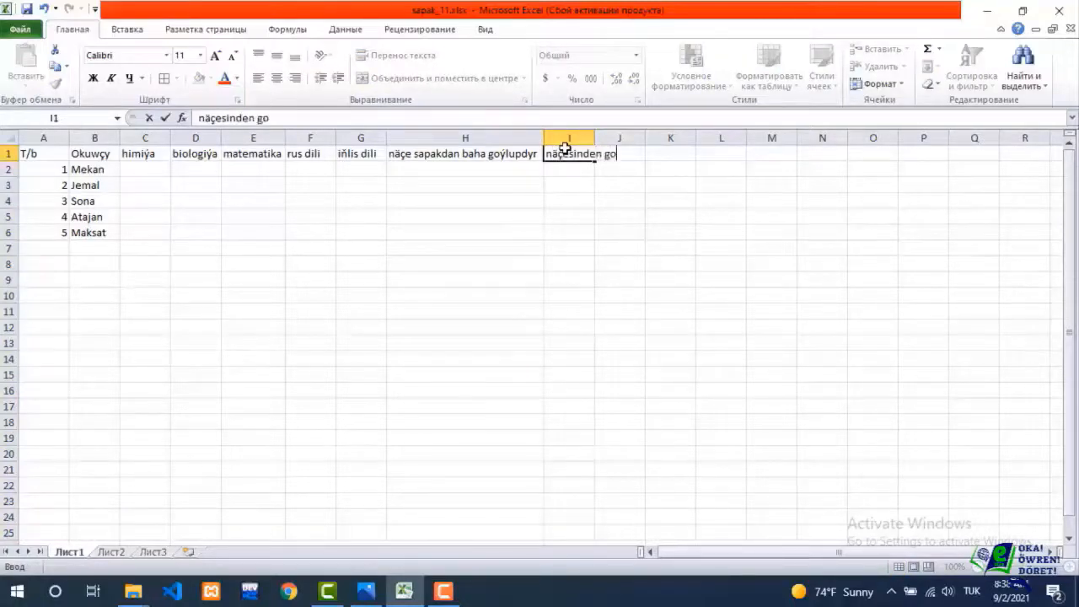
{"action": "type", "text": "ýulmandyr"}
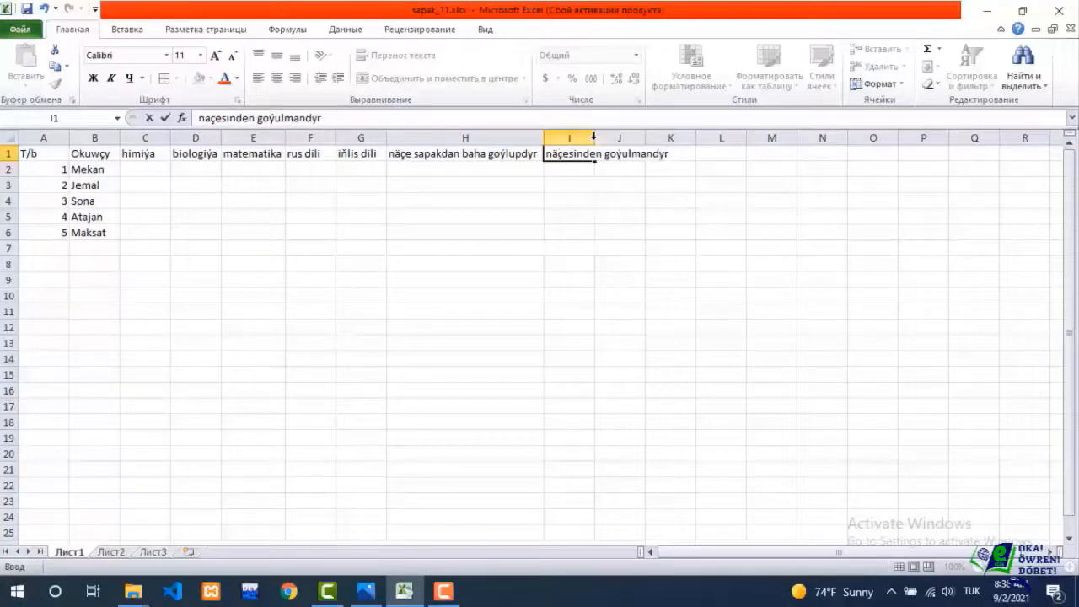
{"action": "double_click", "coordinate": [595, 138]}
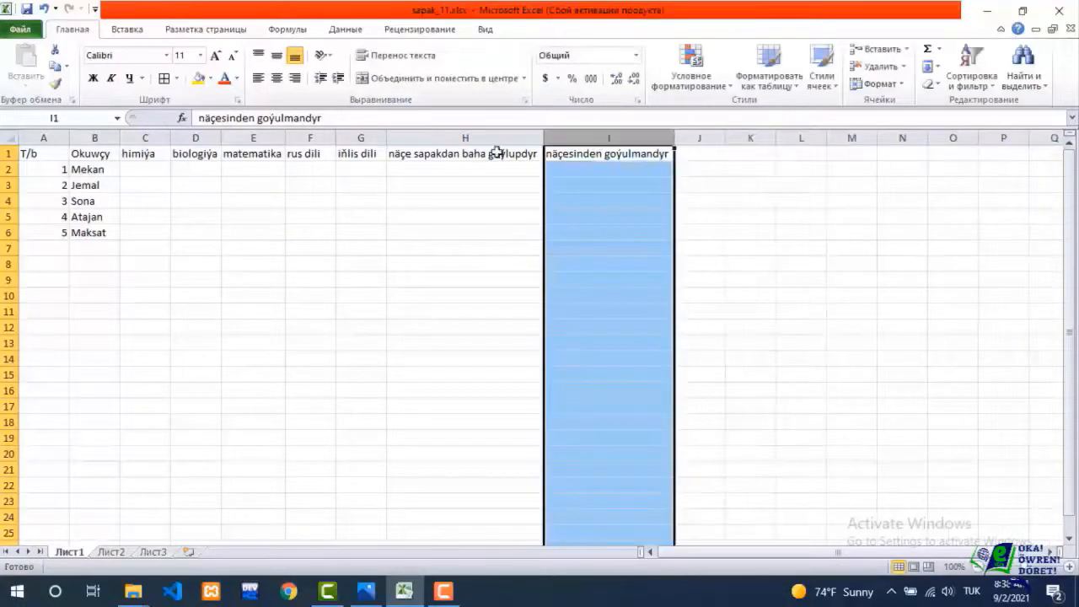
Enter student 1's grades in row 2: himiýa 5, biologiýa 3, rus dili 2 and iňlis dili 4, leaving matematika blank.
{"action": "left_click", "coordinate": [143, 170]}
{"action": "type", "text": "5"}
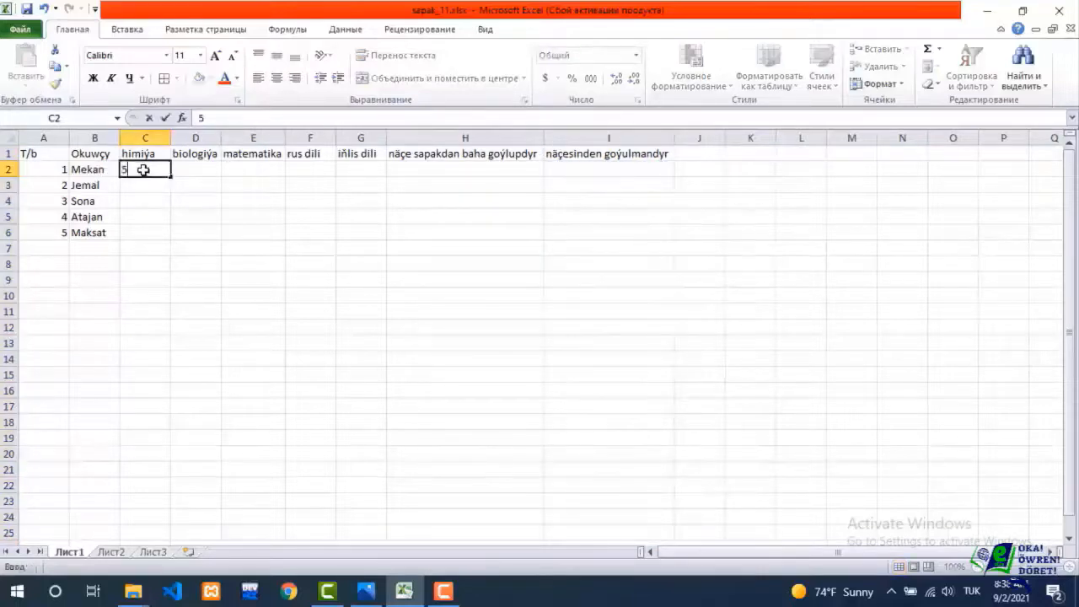
{"action": "key", "text": "Tab"}
{"action": "type", "text": "3"}
{"action": "key", "text": "Tab"}
{"action": "key", "text": "Tab"}
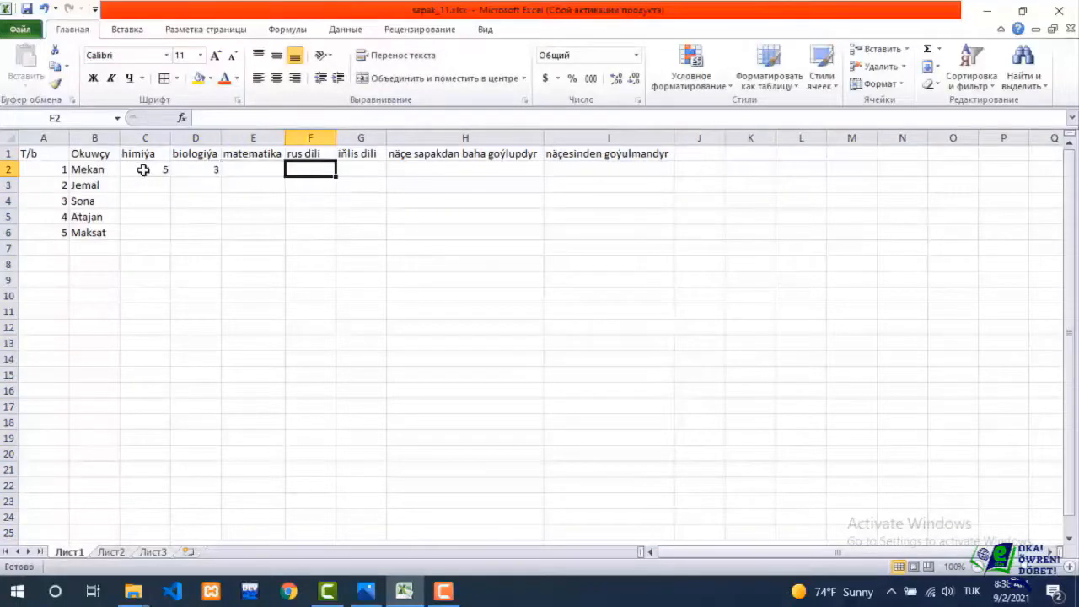
{"action": "type", "text": "2"}
{"action": "key", "text": "Tab"}
{"action": "type", "text": "4"}
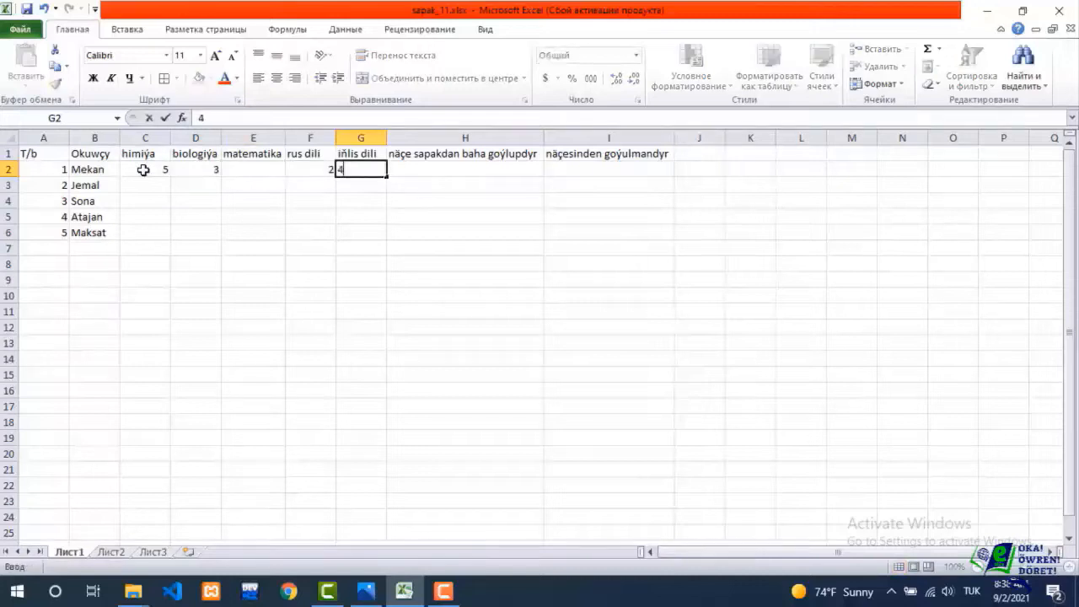
Enter student 2's grades in row 3: biologiýa 2, matematika 3, rus dili 4 and iňlis dili 5, leaving himiýa blank.
{"action": "key", "text": "Down"}
{"action": "type", "text": "5"}
{"action": "key", "text": "Left"}
{"action": "type", "text": "4"}
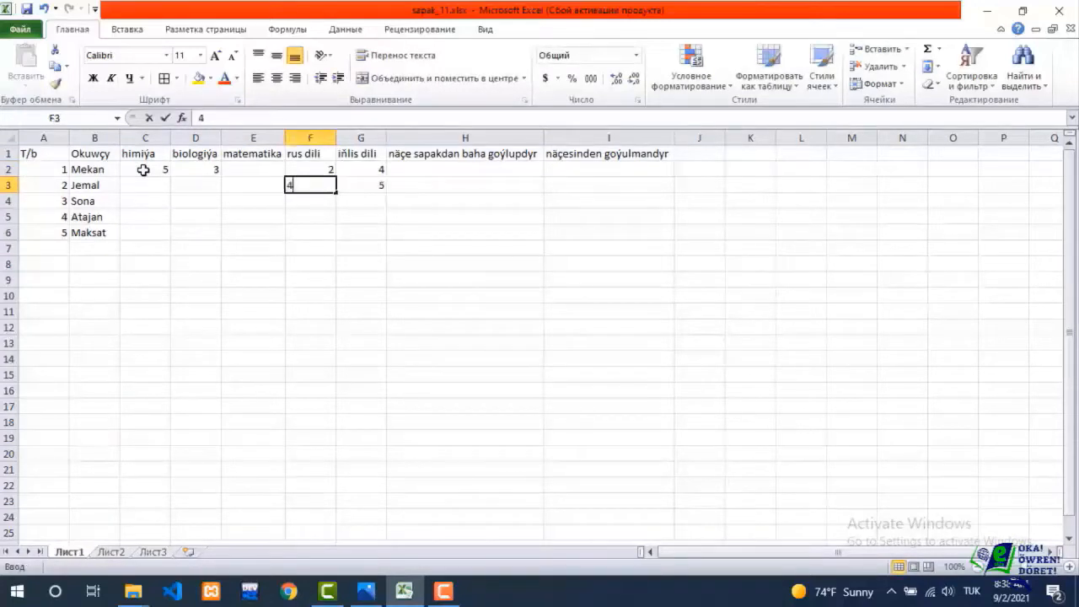
{"action": "key", "text": "Left"}
{"action": "type", "text": "3"}
{"action": "key", "text": "Left"}
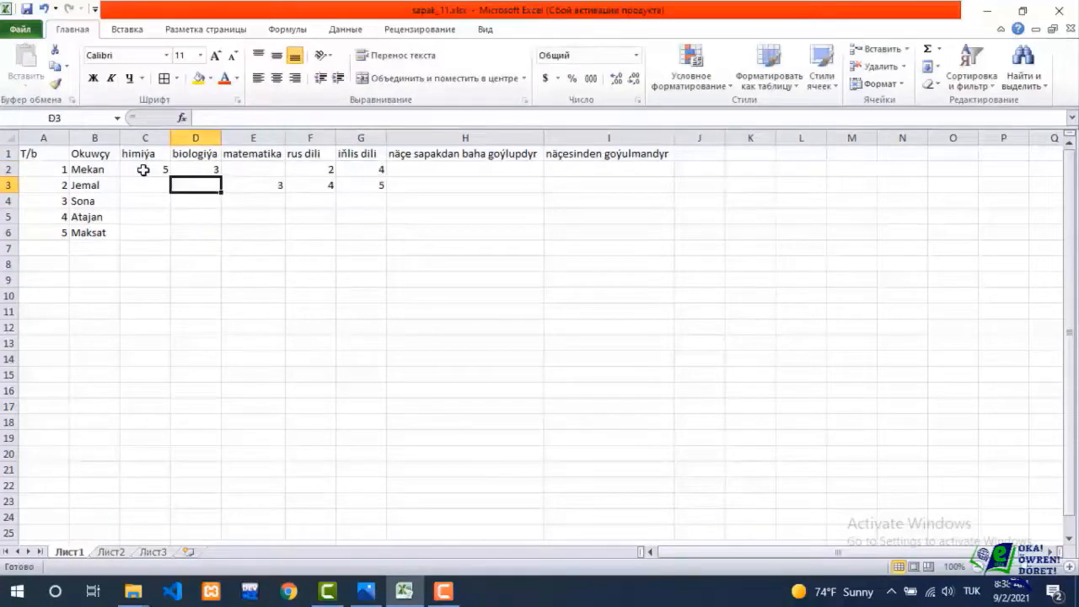
{"action": "type", "text": "2"}
{"action": "key", "text": "Down"}
Enter grade 5 for student 3 in cells C4 through F4, leaving iňlis dili blank.
{"action": "key", "text": "Left"}
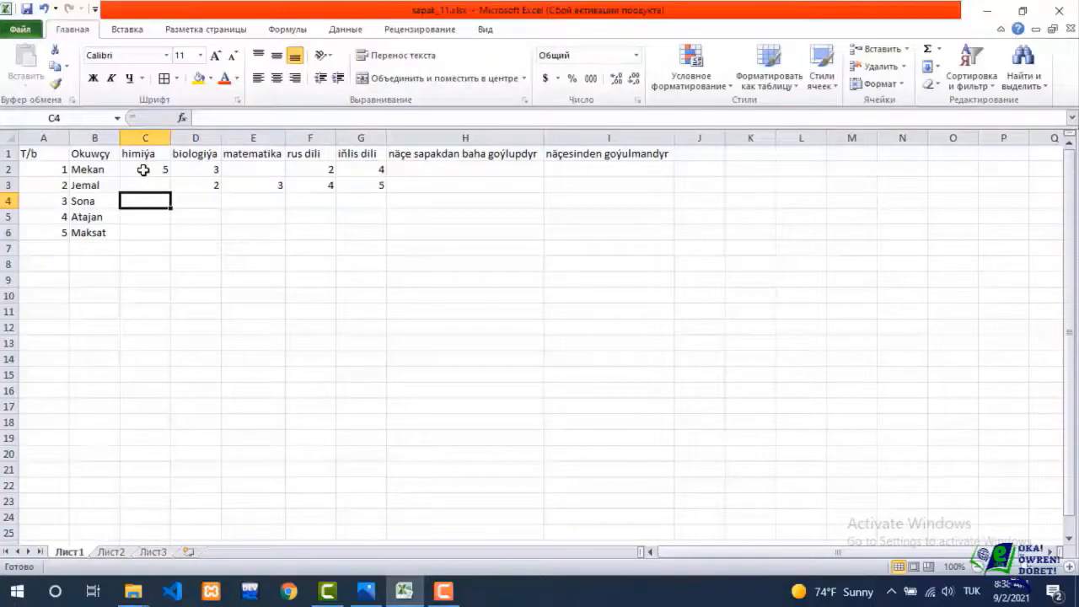
{"action": "type", "text": "5"}
{"action": "key", "text": "Right"}
{"action": "type", "text": "5"}
{"action": "key", "text": "Right"}
{"action": "type", "text": "5"}
{"action": "key", "text": "Right"}
{"action": "type", "text": "5"}
{"action": "key", "text": "Right"}
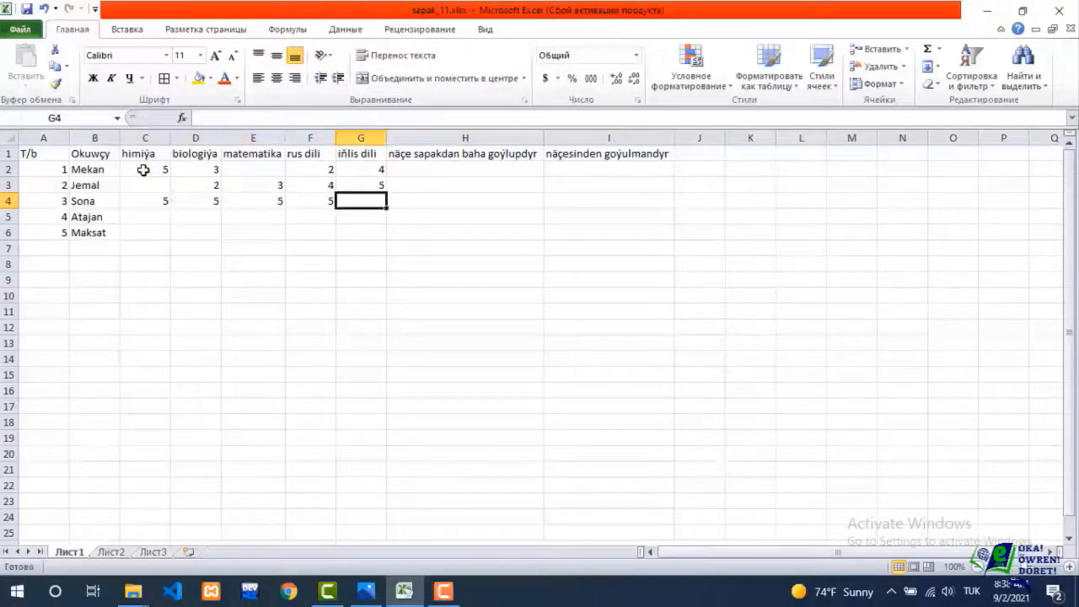
Enter student 4's grades in row 5: 3 in himiýa, biologiýa and matematika, and 2 in rus dili and iňlis dili.
{"action": "key", "text": "Down"}
{"action": "type", "text": "2"}
{"action": "key", "text": "Left"}
{"action": "type", "text": "2"}
{"action": "key", "text": "Left"}
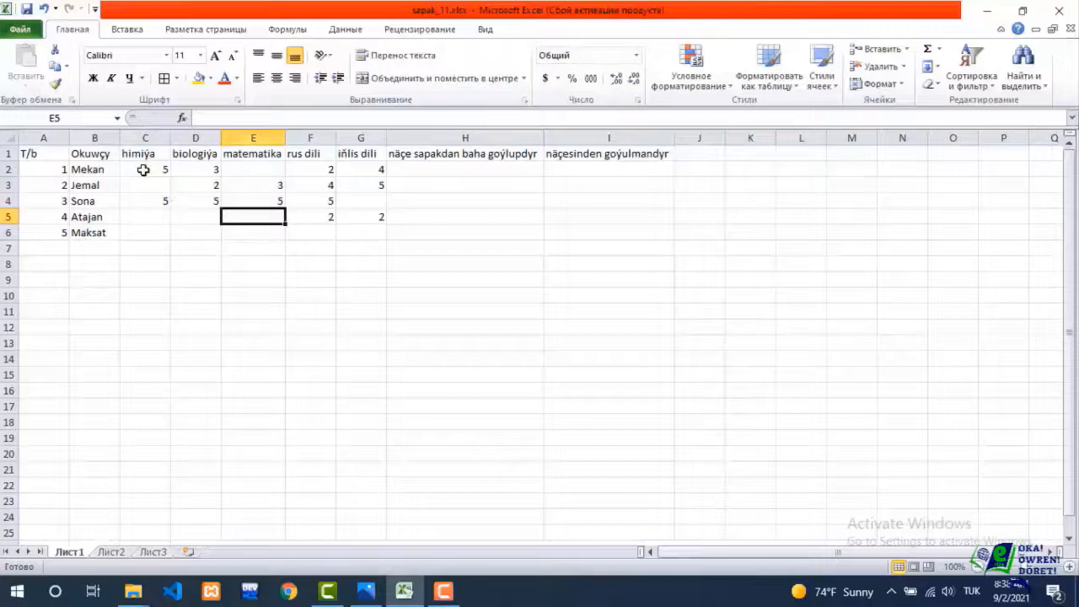
{"action": "type", "text": "3"}
{"action": "key", "text": "Left"}
{"action": "type", "text": "3"}
{"action": "key", "text": "Left"}
{"action": "type", "text": "3"}
{"action": "key", "text": "Down"}
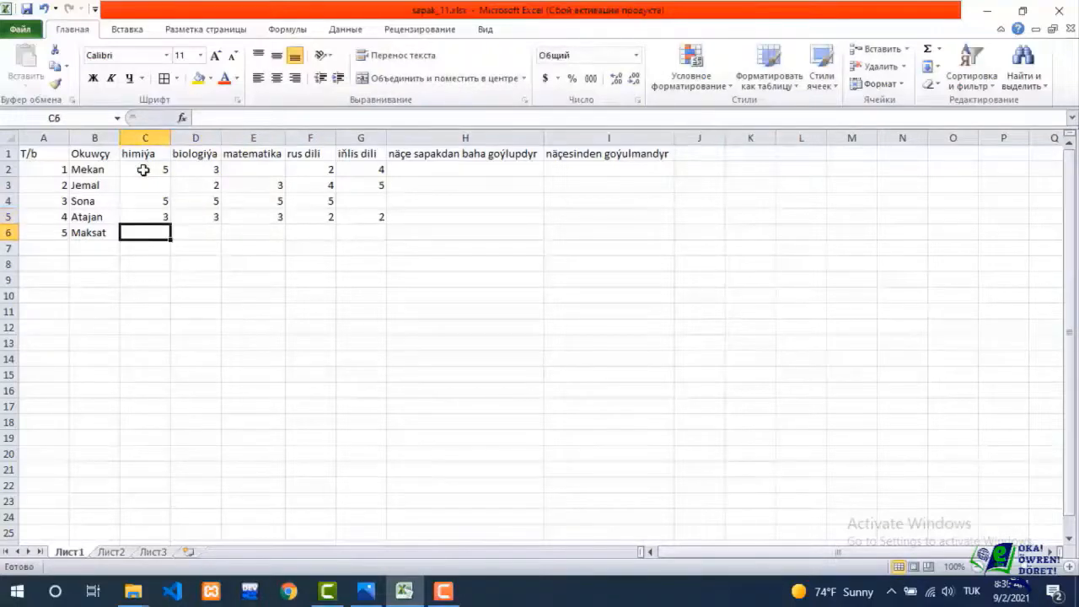
Enter student 5's grades in row 6: 4 in himiýa, biologiýa and matematika, and 5 in iňlis dili, leaving rus dili blank.
{"action": "type", "text": "4"}
{"action": "key", "text": "Right"}
{"action": "type", "text": "4"}
{"action": "key", "text": "Right"}
{"action": "type", "text": "4"}
{"action": "key", "text": "Right"}
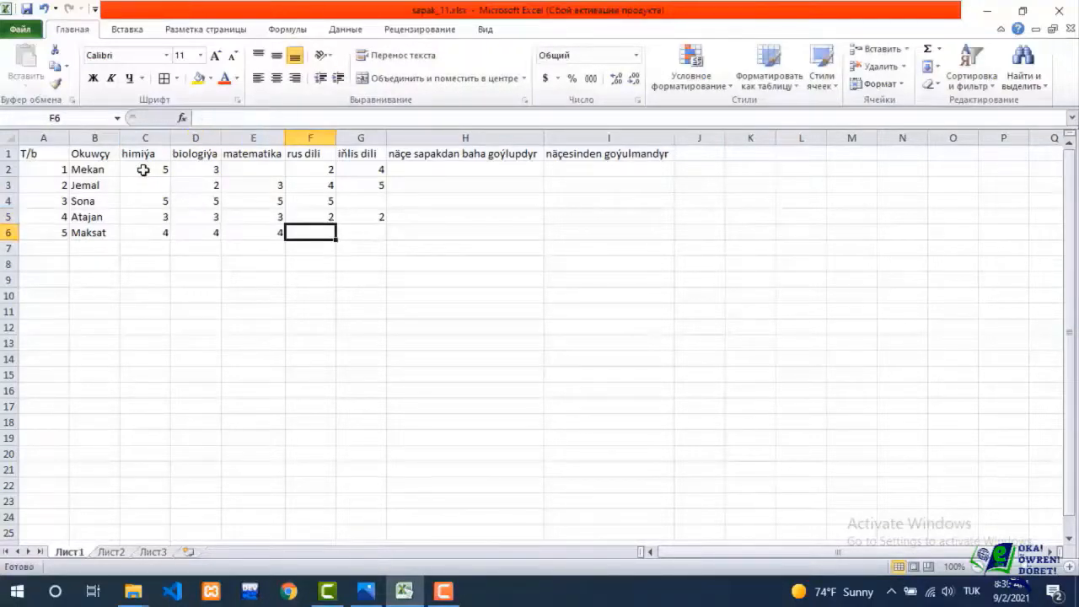
{"action": "key", "text": "Right"}
{"action": "type", "text": "5"}
{"action": "key", "text": "Left"}
{"action": "key", "text": "Right"}
{"action": "key", "text": "Right"}
{"action": "key", "text": "Up"}
{"action": "key", "text": "Up"}
{"action": "key", "text": "Up"}
{"action": "key", "text": "Up"}
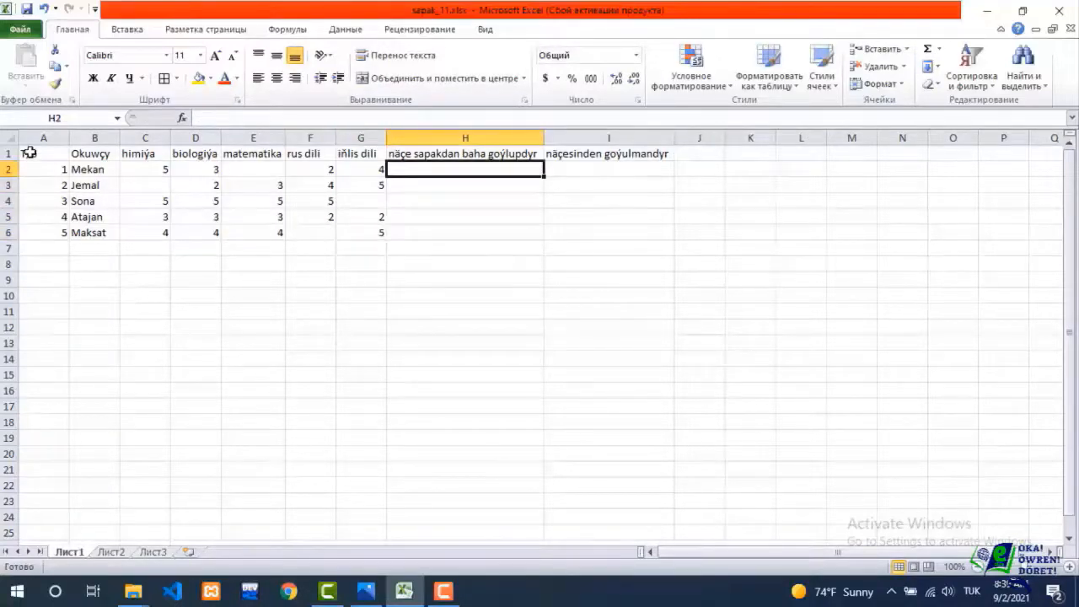
Format the table A1:I6 with all borders, font size 16, and centred horizontal and vertical alignment.
{"action": "left_click_drag", "start_coordinate": [28, 153], "coordinate": [570, 240]}
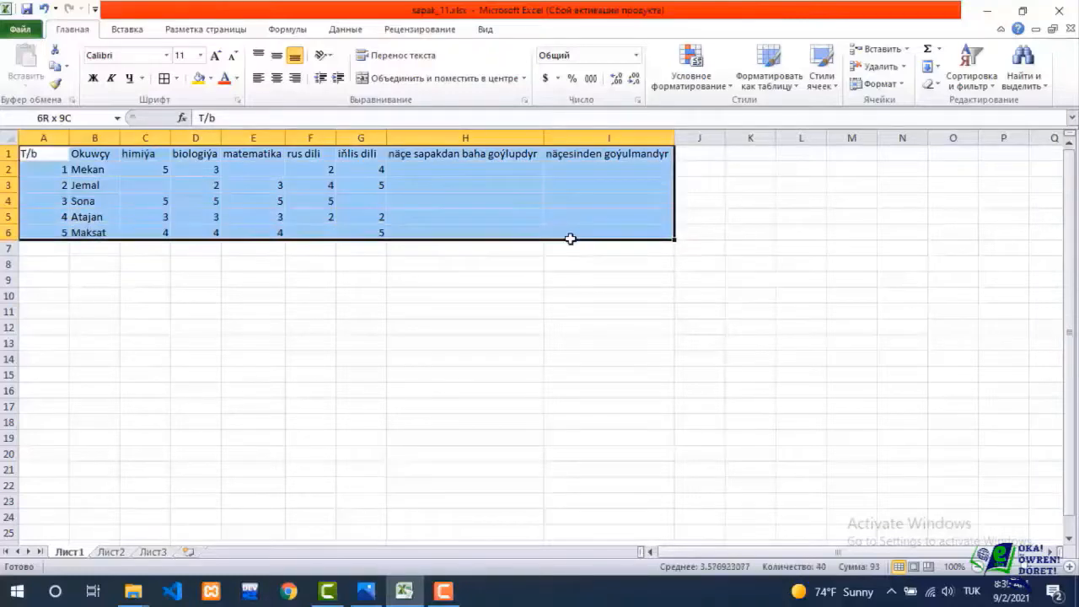
{"action": "left_click", "coordinate": [165, 79]}
{"action": "left_click", "coordinate": [200, 55]}
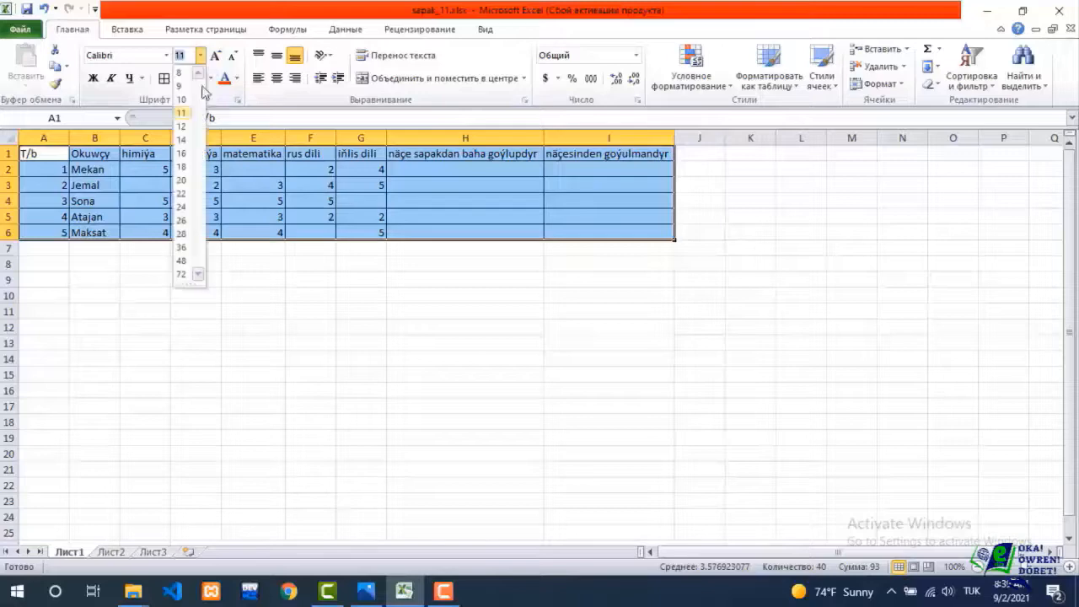
{"action": "left_click", "coordinate": [181, 155]}
{"action": "left_click", "coordinate": [277, 54]}
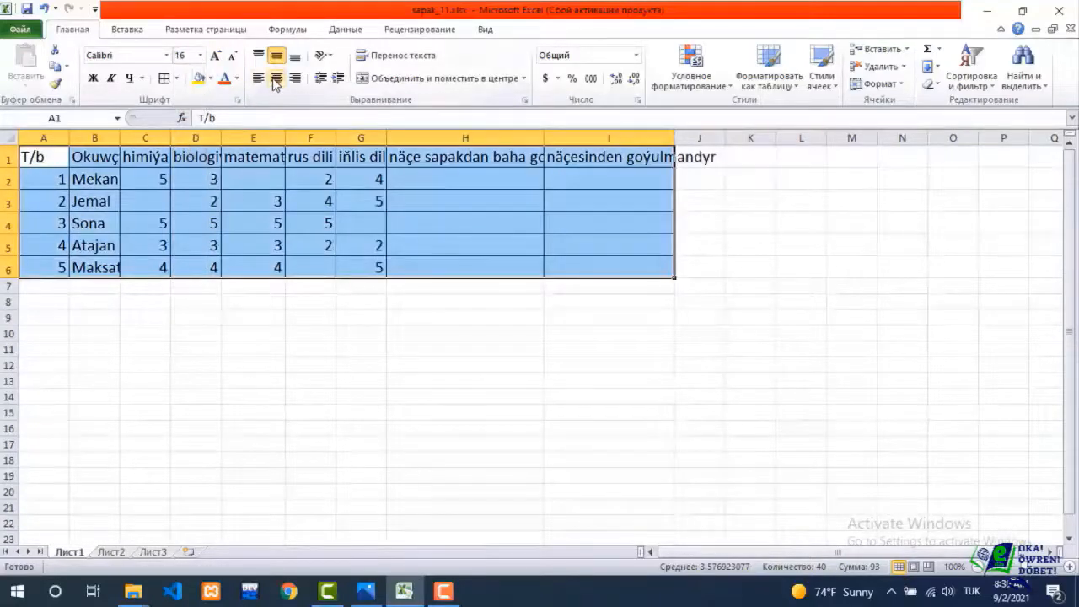
{"action": "left_click", "coordinate": [276, 78]}
Auto-fit the widths of columns B through I so the enlarged text fits.
{"action": "double_click", "coordinate": [386, 137]}
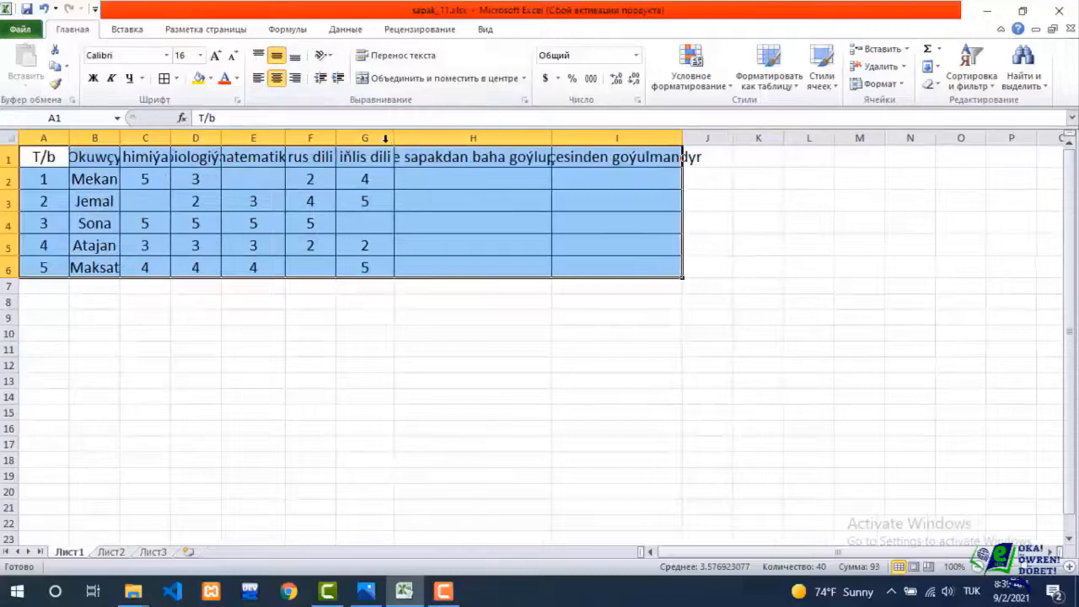
{"action": "double_click", "coordinate": [553, 139]}
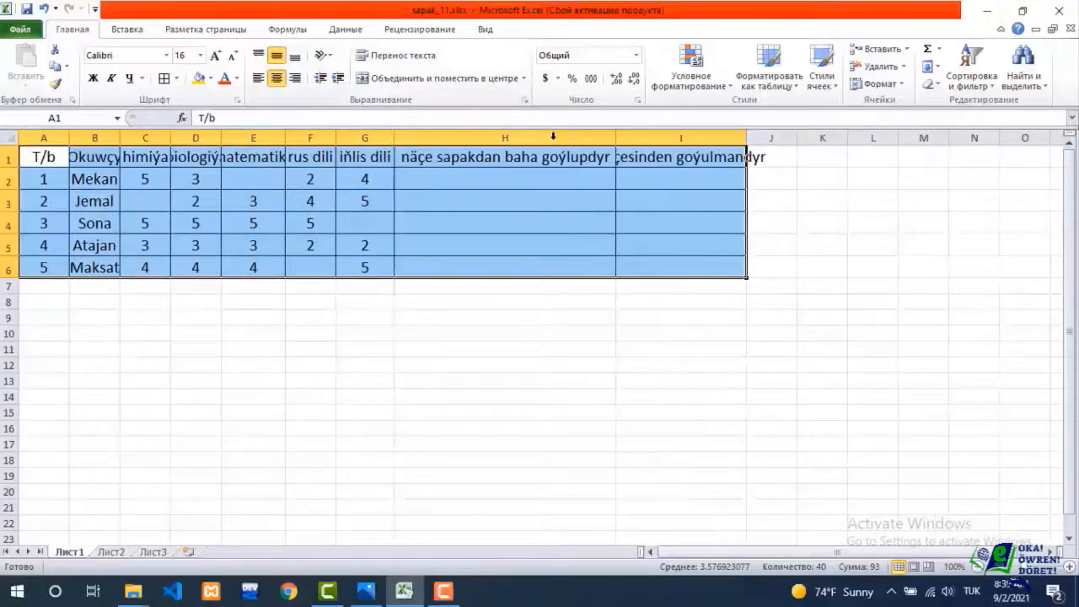
{"action": "double_click", "coordinate": [747, 137]}
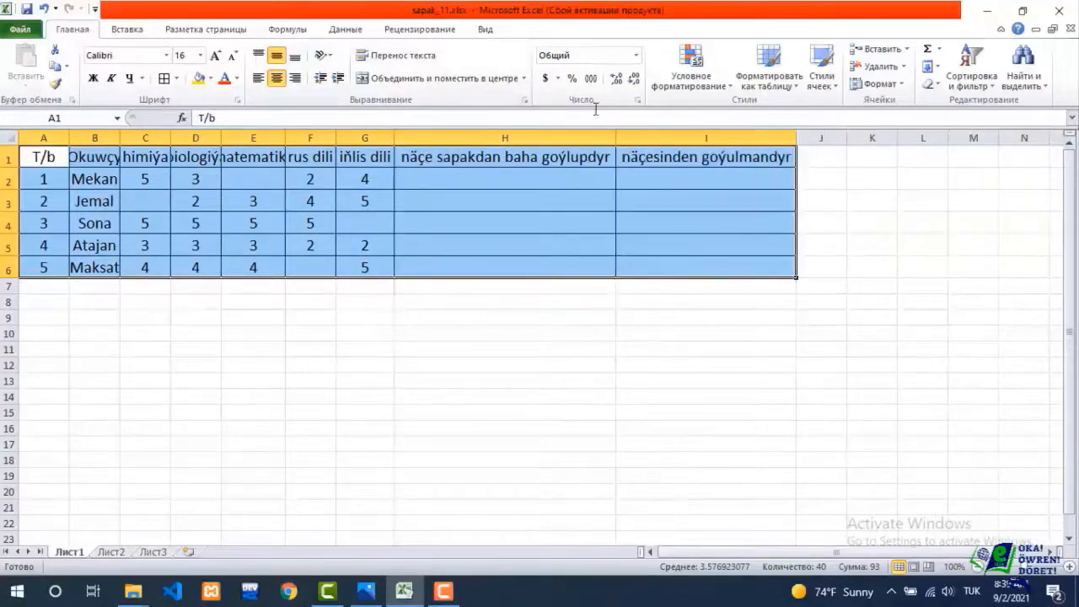
{"action": "double_click", "coordinate": [336, 138]}
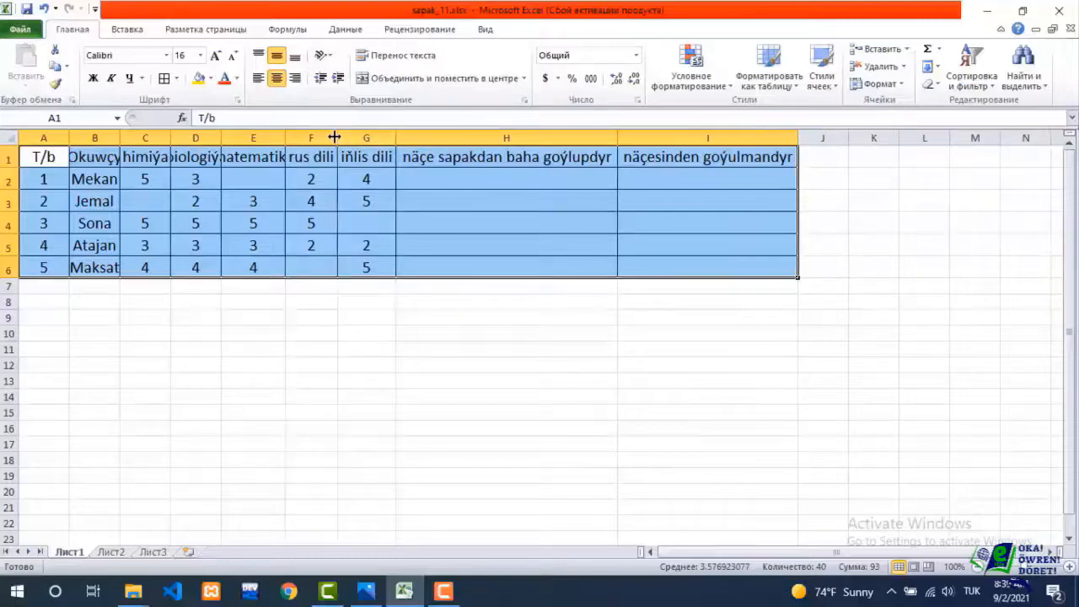
{"action": "double_click", "coordinate": [285, 138]}
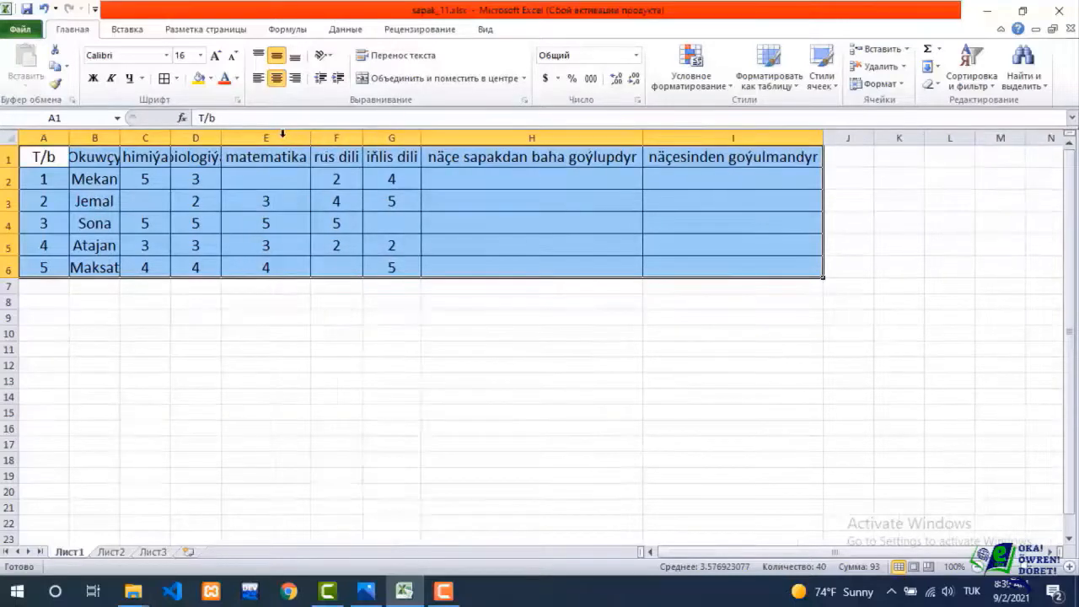
{"action": "double_click", "coordinate": [220, 138]}
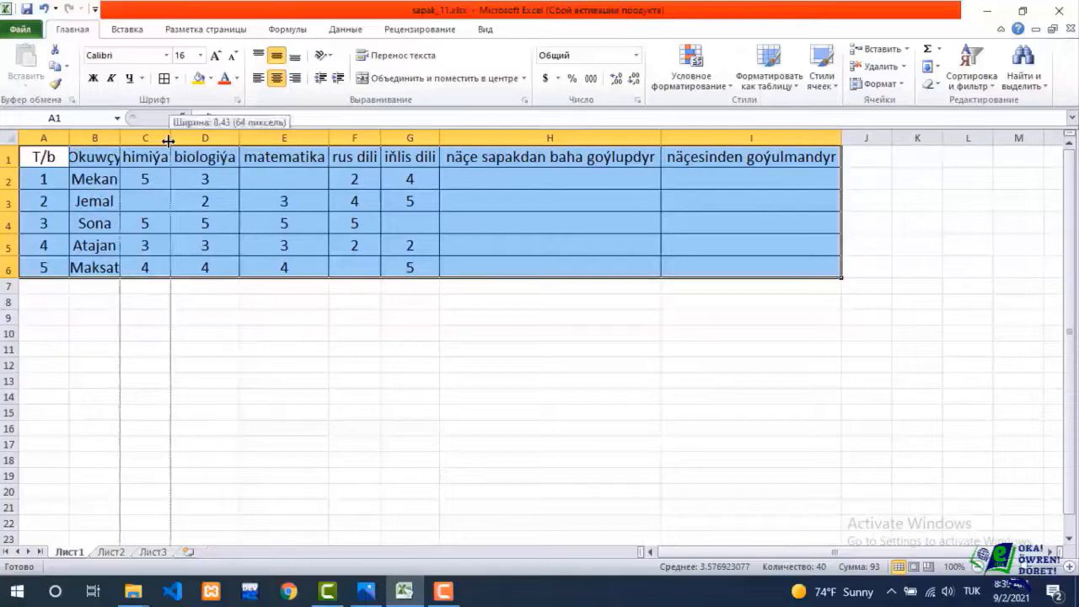
{"action": "double_click", "coordinate": [121, 137]}
{"action": "double_click", "coordinate": [120, 137]}
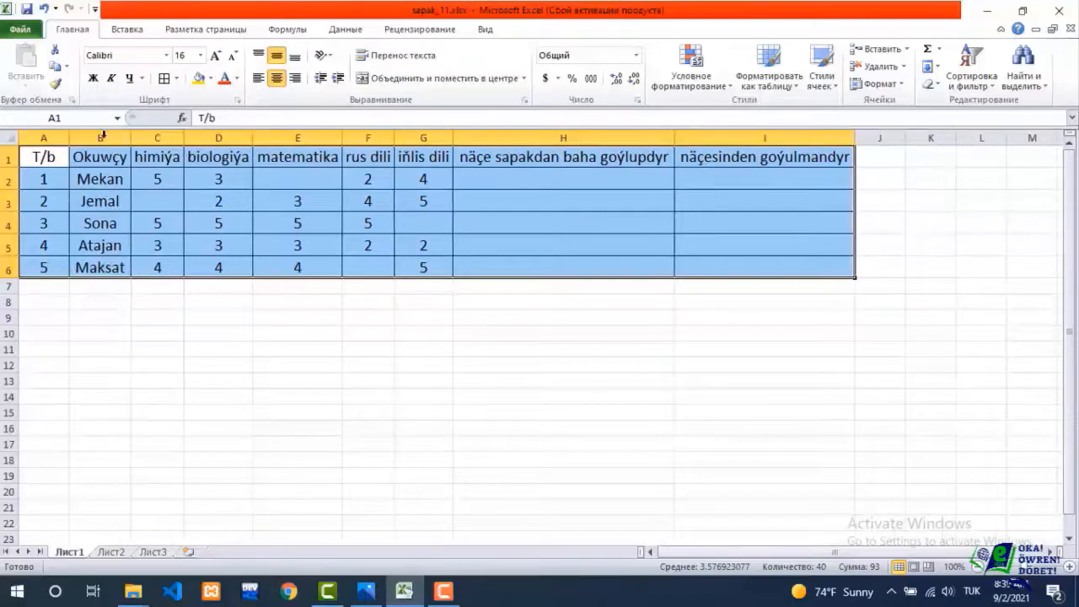
{"action": "left_click", "coordinate": [371, 303]}
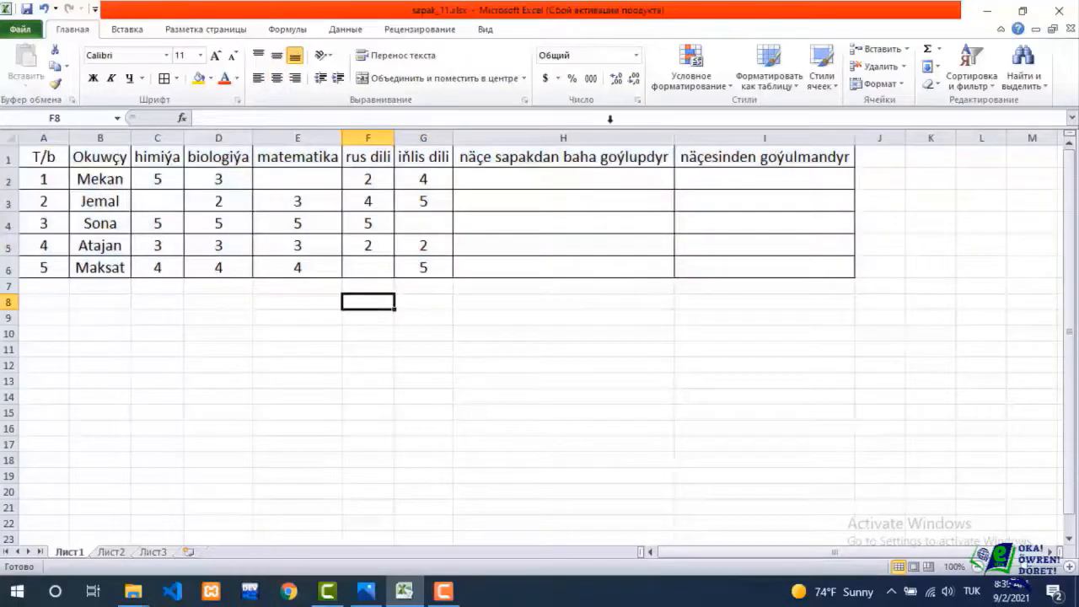
Insert the СЧЁТ function in H2 from the full alphabetical function list, accepting the suggested range F2:G2.
{"action": "left_click", "coordinate": [540, 183]}
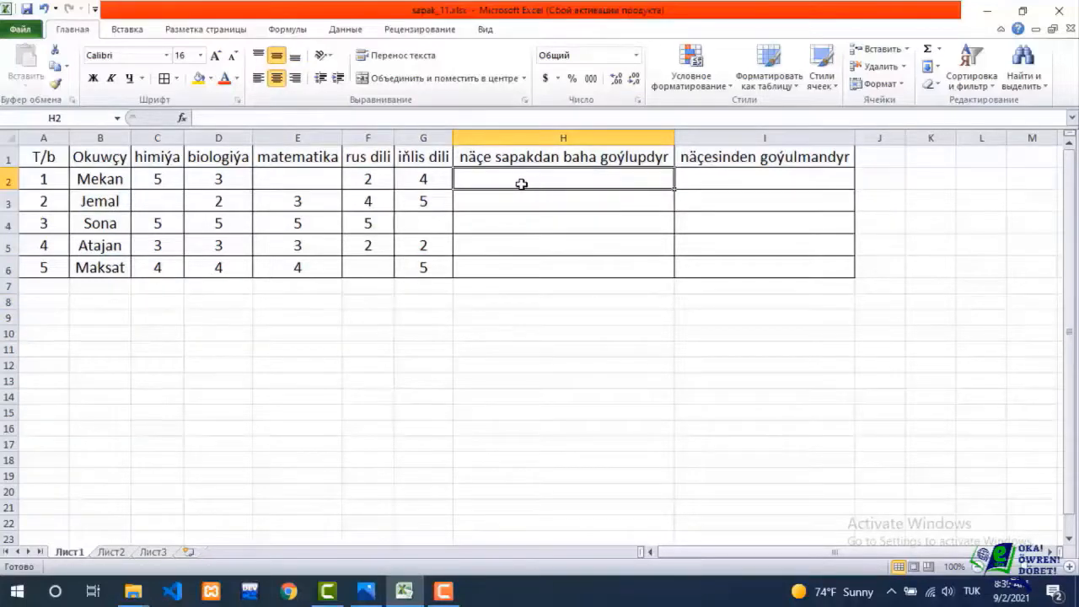
{"action": "left_click", "coordinate": [302, 31]}
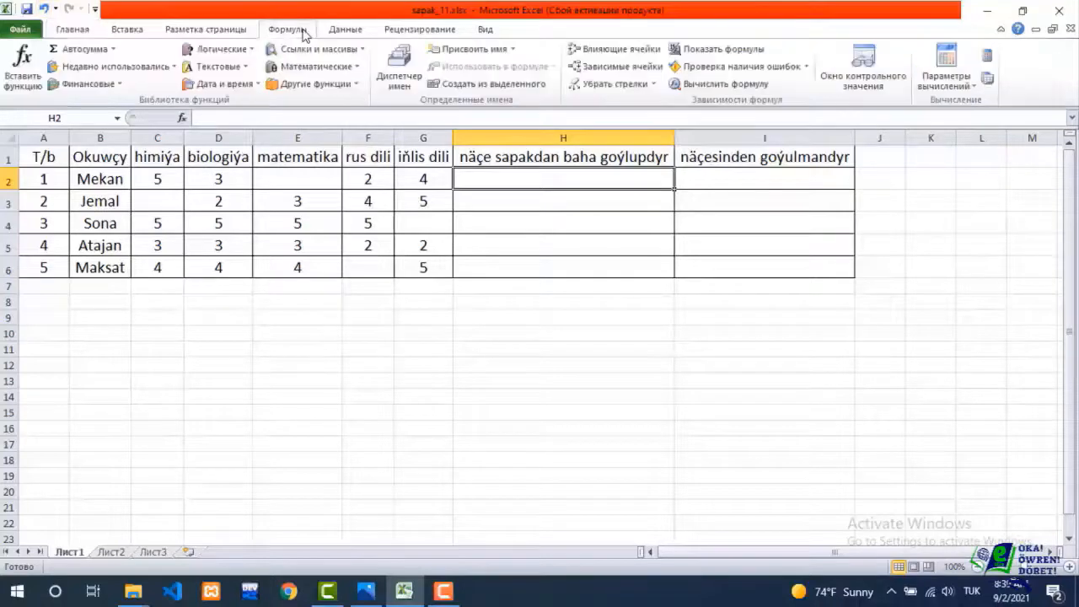
{"action": "left_click", "coordinate": [113, 50]}
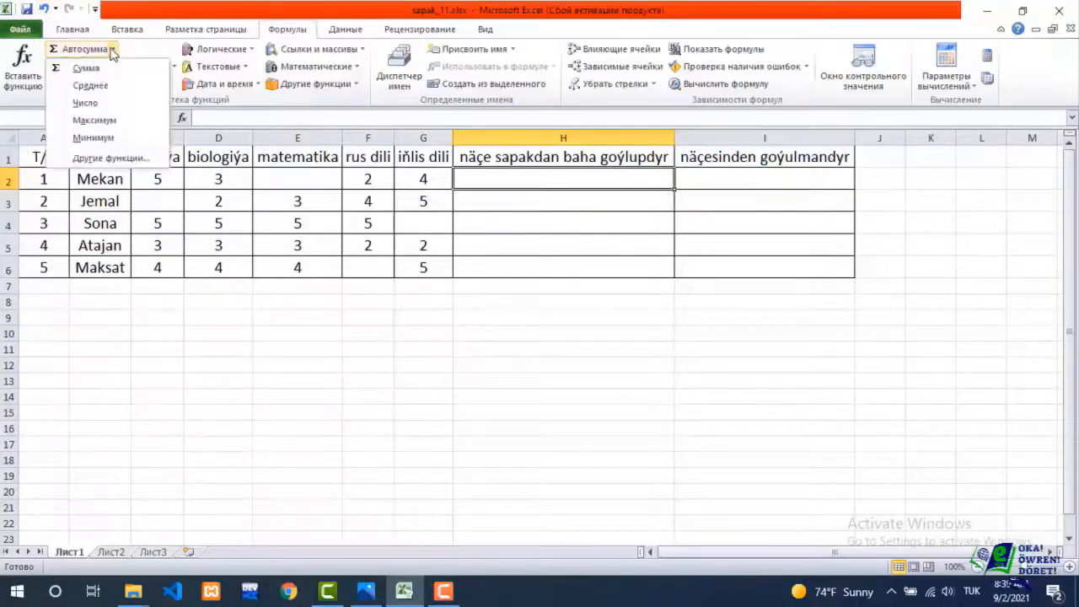
{"action": "left_click", "coordinate": [116, 158]}
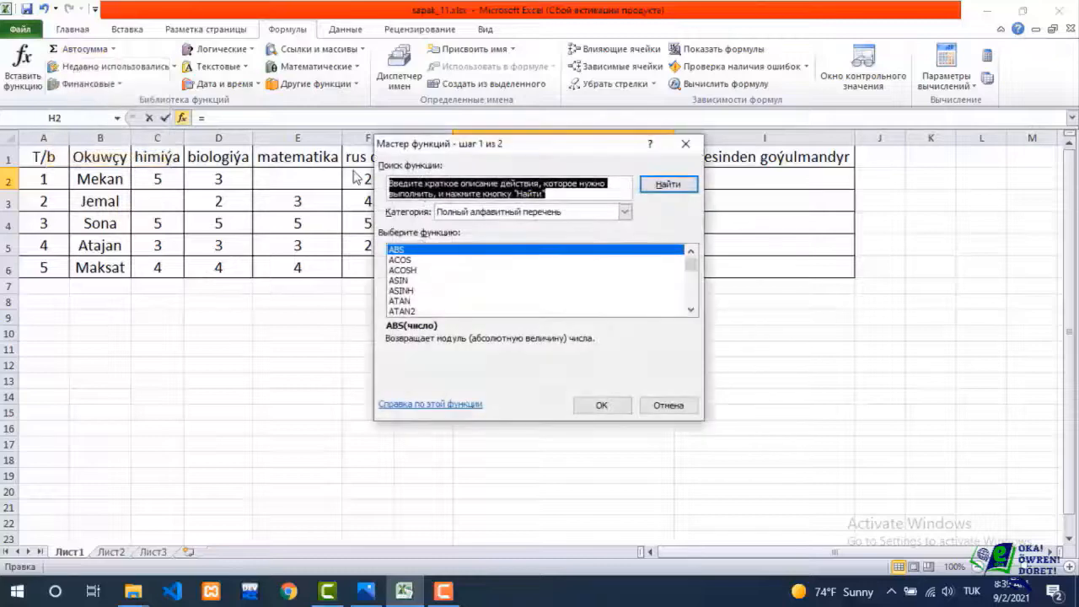
{"action": "left_click", "coordinate": [517, 213]}
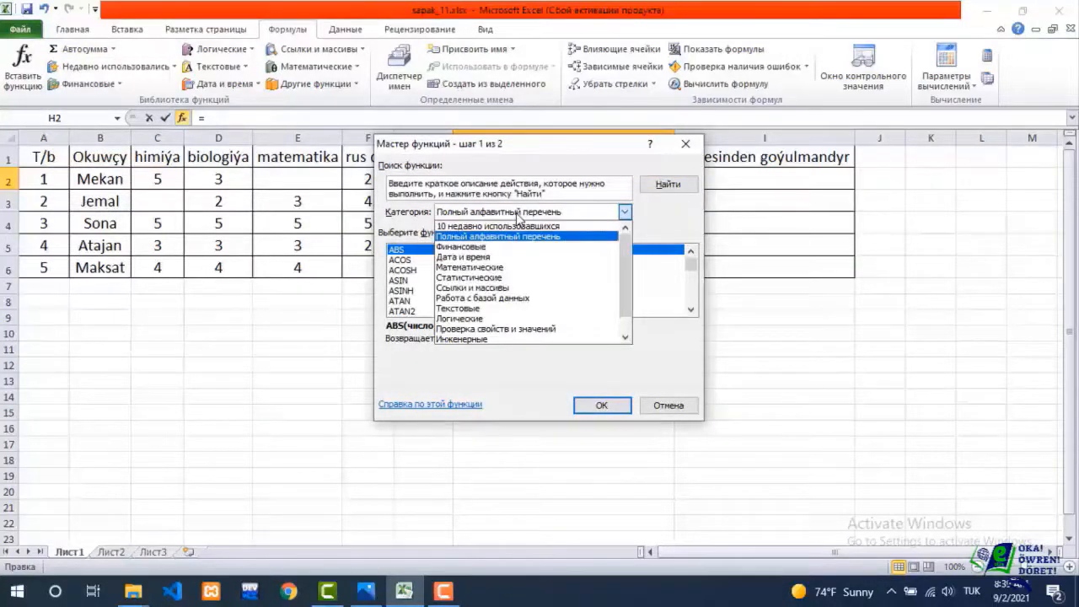
{"action": "left_click", "coordinate": [517, 214]}
{"action": "left_click_drag", "start_coordinate": [691, 265], "coordinate": [694, 295]}
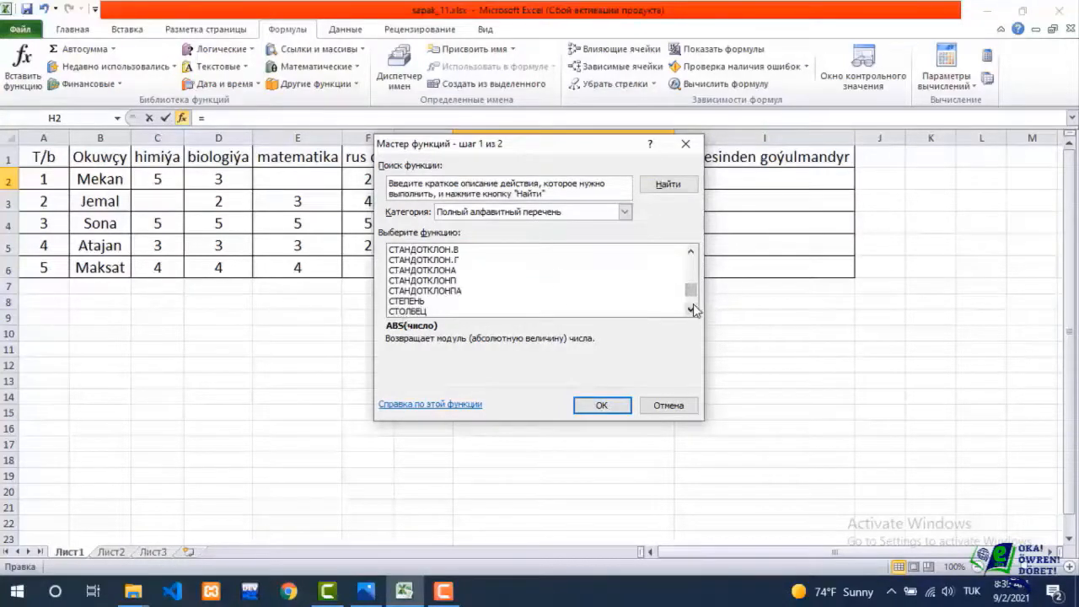
{"action": "left_click", "coordinate": [692, 309]}
{"action": "left_click", "coordinate": [691, 309]}
{"action": "left_click", "coordinate": [691, 309]}
{"action": "left_click", "coordinate": [692, 310]}
{"action": "left_click", "coordinate": [691, 309]}
{"action": "left_click", "coordinate": [691, 309]}
{"action": "left_click", "coordinate": [691, 309]}
{"action": "left_click", "coordinate": [691, 309]}
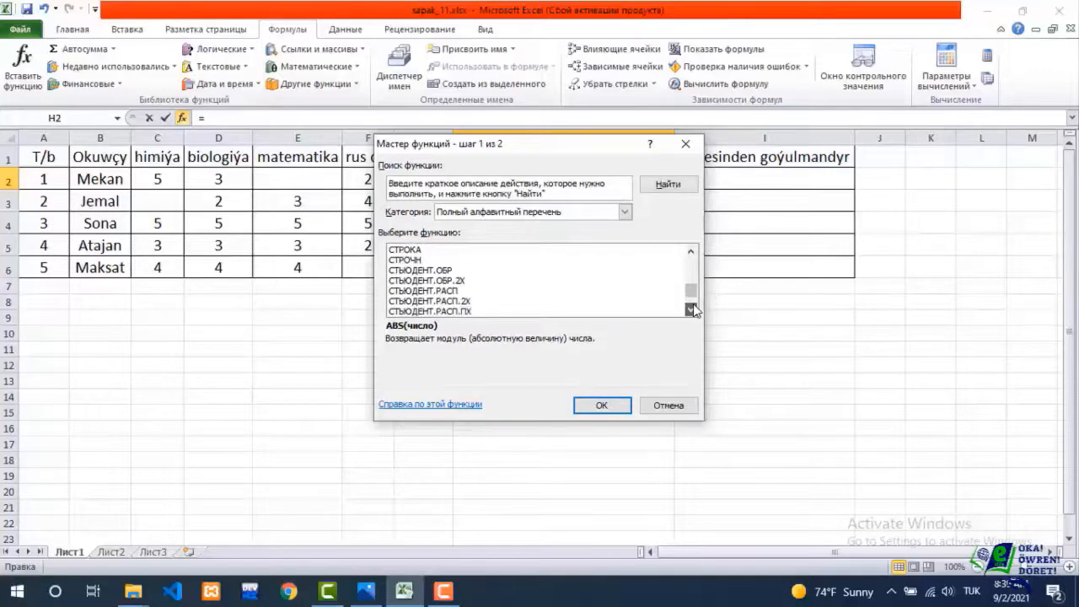
{"action": "left_click", "coordinate": [691, 310]}
{"action": "left_click", "coordinate": [691, 309]}
{"action": "left_click", "coordinate": [691, 310]}
{"action": "left_click", "coordinate": [692, 309]}
{"action": "left_click", "coordinate": [691, 310]}
{"action": "left_click", "coordinate": [691, 309]}
{"action": "left_click", "coordinate": [691, 309]}
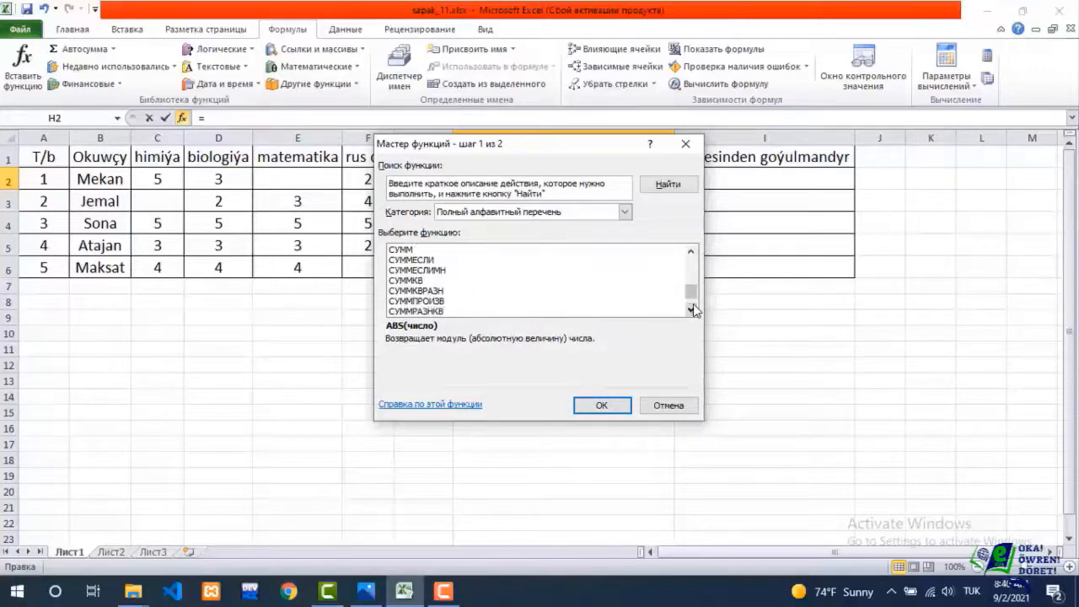
{"action": "left_click", "coordinate": [691, 310]}
{"action": "left_click", "coordinate": [691, 309]}
{"action": "left_click", "coordinate": [691, 310]}
{"action": "left_click", "coordinate": [691, 309]}
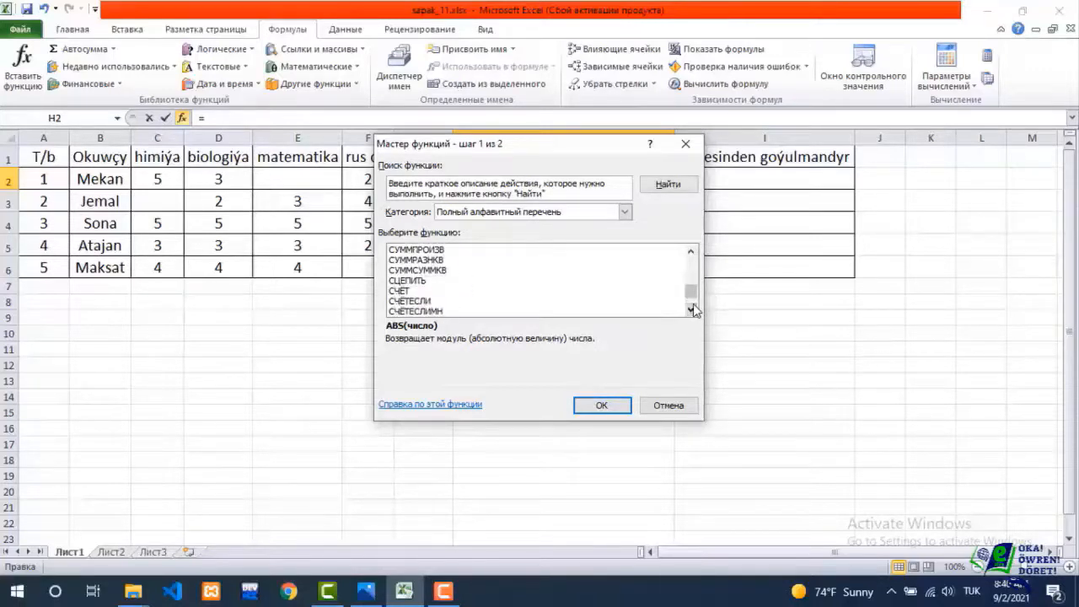
{"action": "left_click", "coordinate": [396, 290]}
{"action": "double_click", "coordinate": [396, 291]}
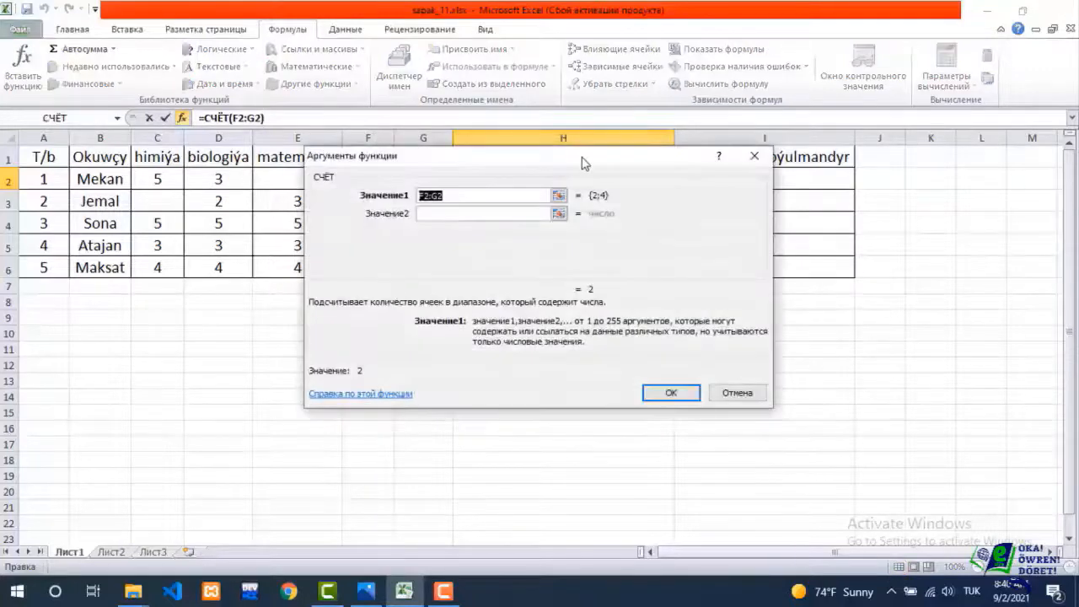
{"action": "left_click_drag", "start_coordinate": [582, 162], "coordinate": [556, 174]}
{"action": "left_click", "coordinate": [642, 404]}
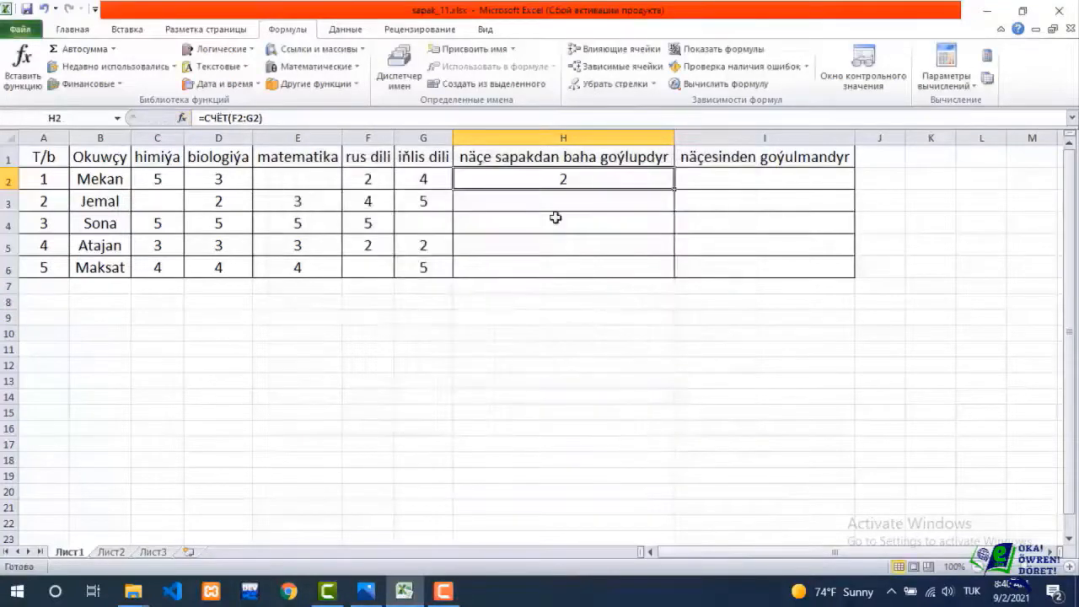
Change the range of the СЧЁТ formula in H2 to C2:G2.
{"action": "double_click", "coordinate": [530, 179]}
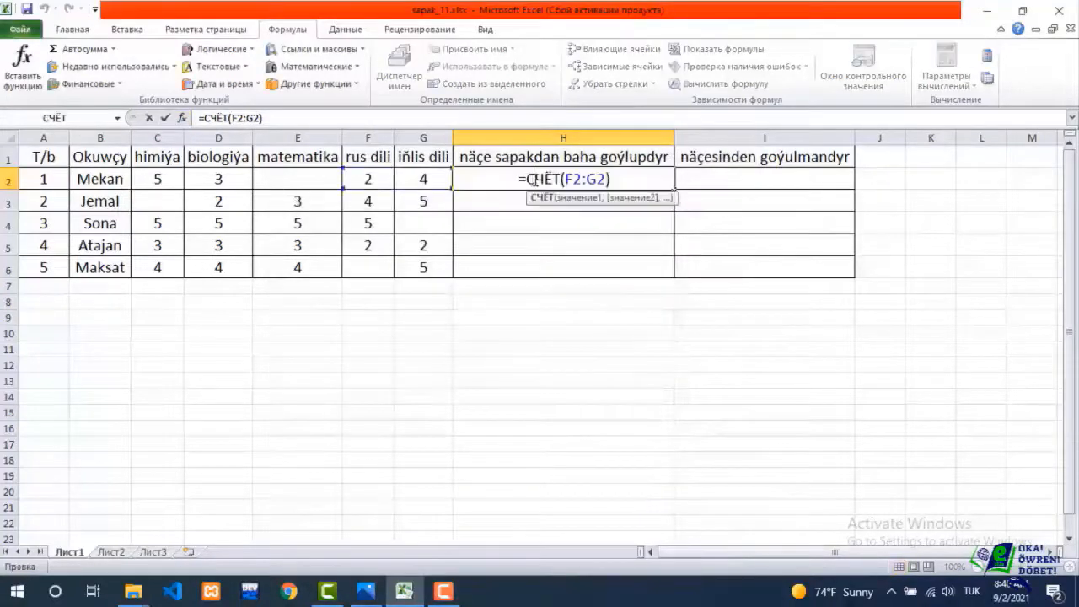
{"action": "left_click_drag", "start_coordinate": [566, 178], "coordinate": [607, 178]}
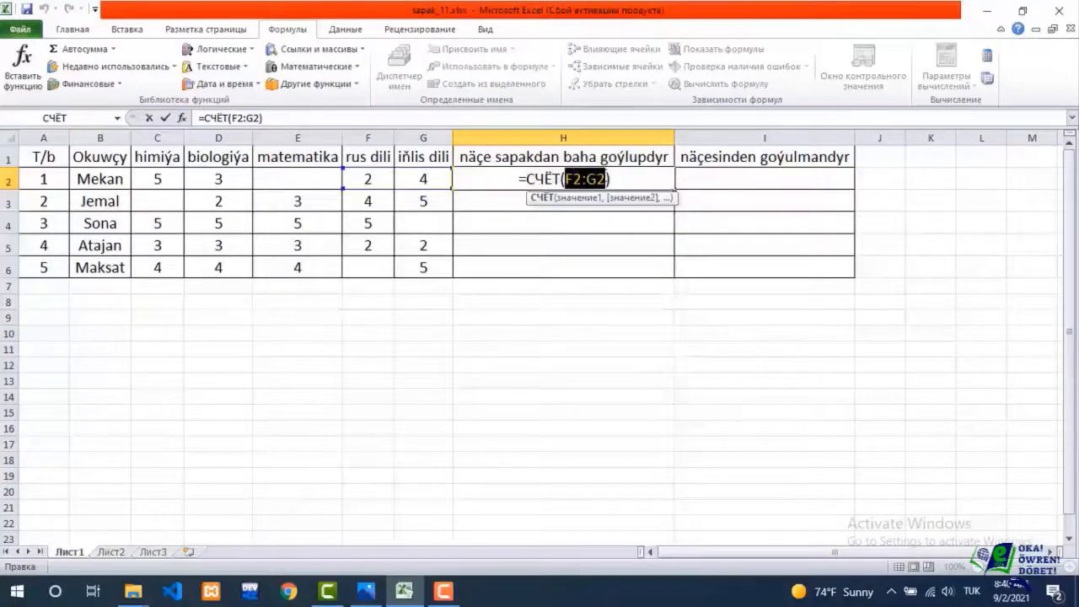
{"action": "left_click_drag", "start_coordinate": [156, 177], "coordinate": [415, 175]}
{"action": "key", "text": "Return"}
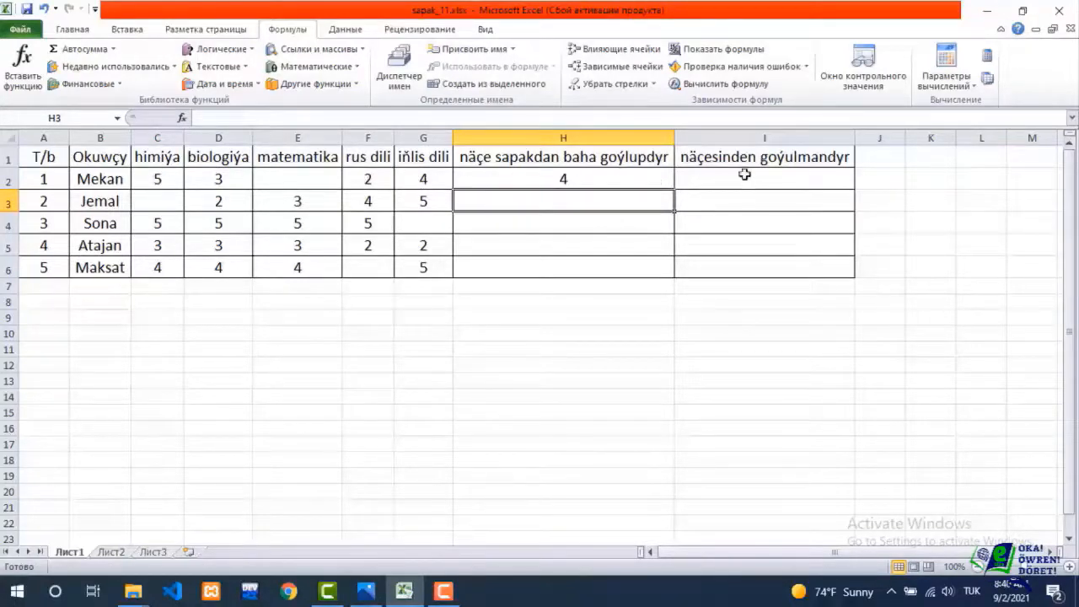
Insert the СЧИТАТЬПУСТОТЫ function in I2 to count the blank grade cells in the range C2:G2.
{"action": "left_click", "coordinate": [745, 174]}
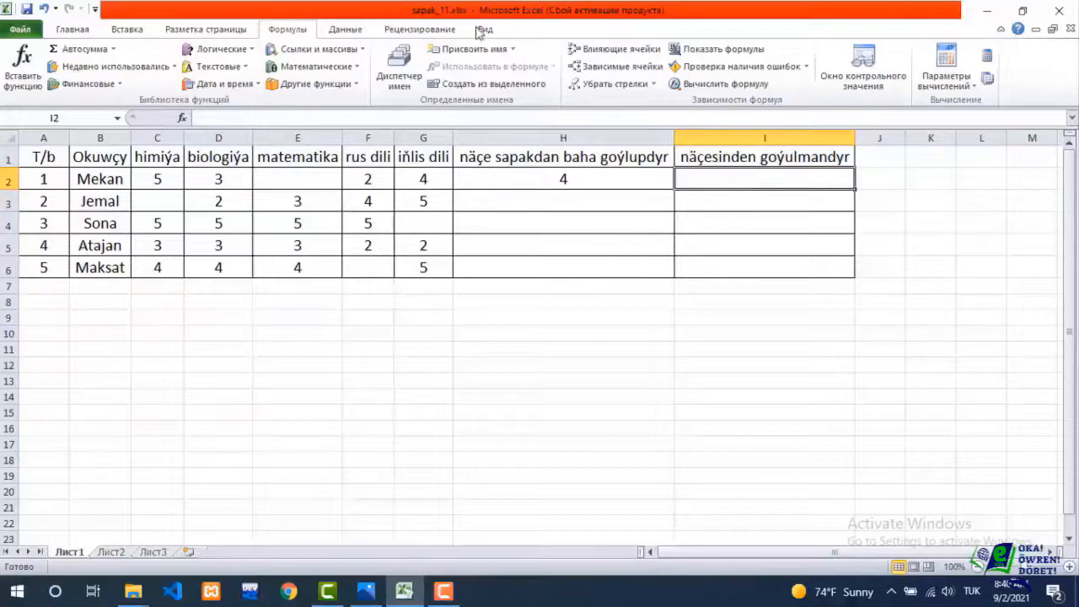
{"action": "left_click", "coordinate": [111, 51]}
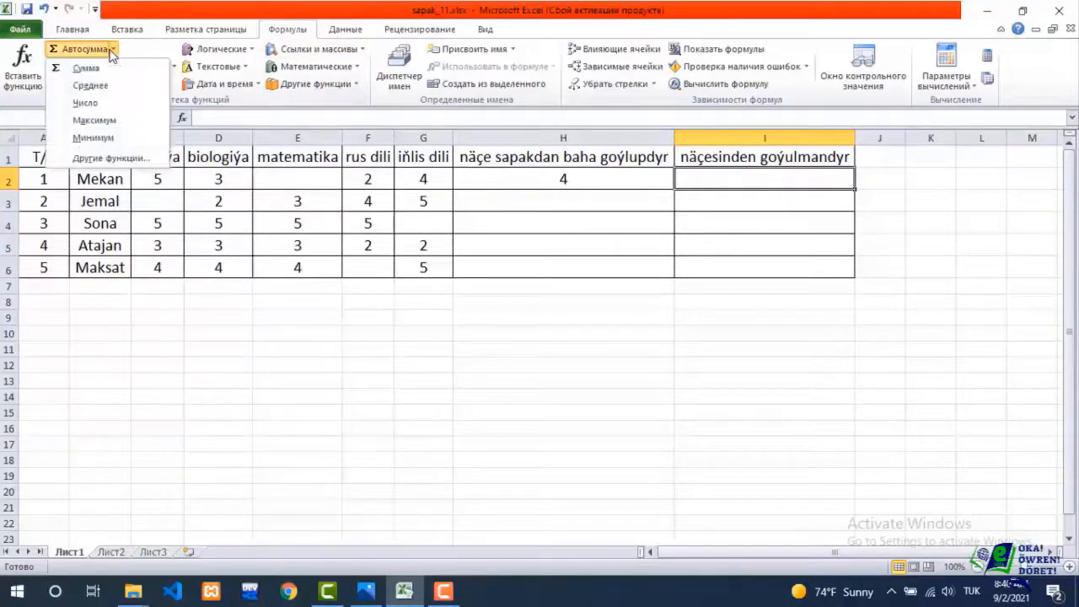
{"action": "left_click", "coordinate": [96, 160]}
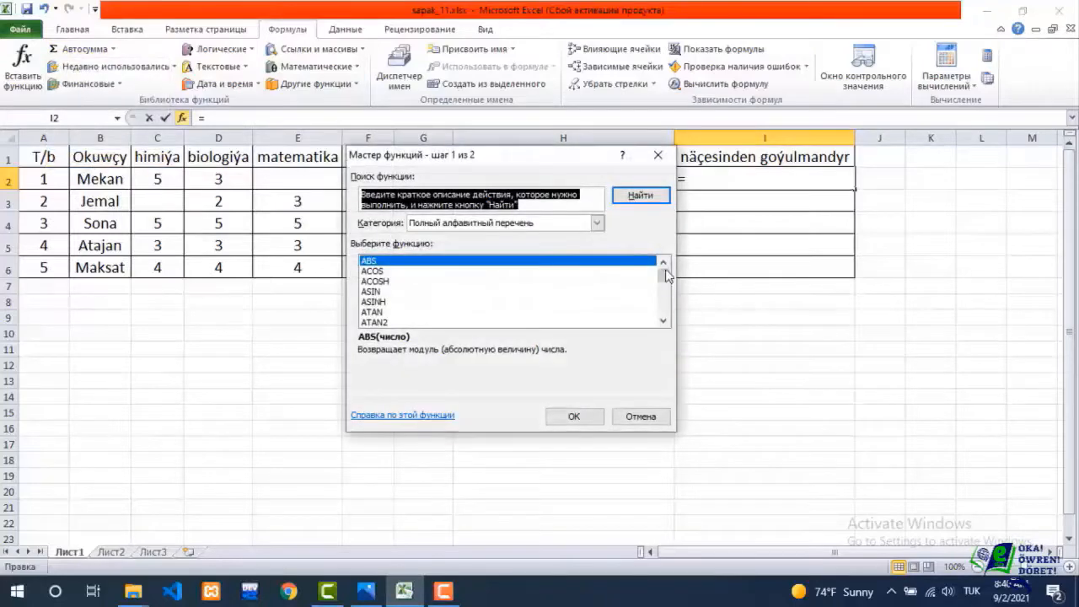
{"action": "left_click_drag", "start_coordinate": [664, 281], "coordinate": [665, 310]}
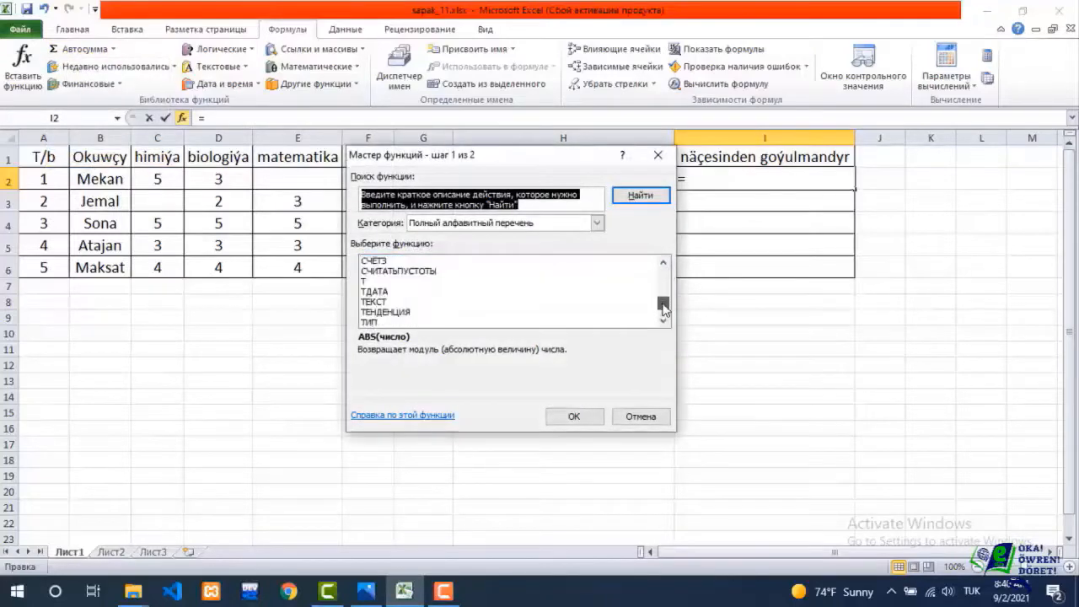
{"action": "left_click", "coordinate": [414, 271]}
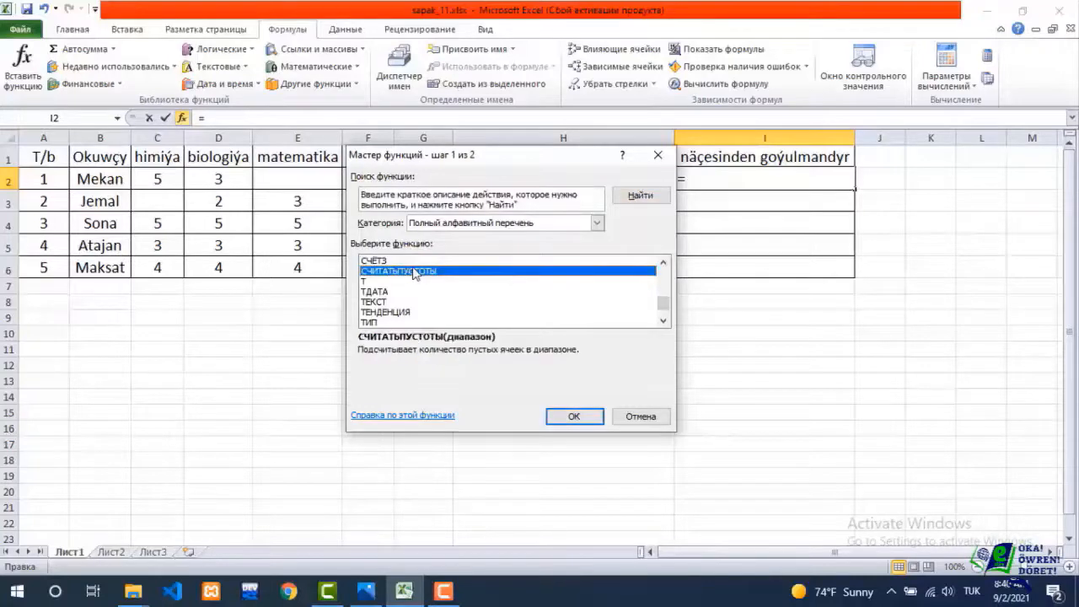
{"action": "double_click", "coordinate": [414, 271]}
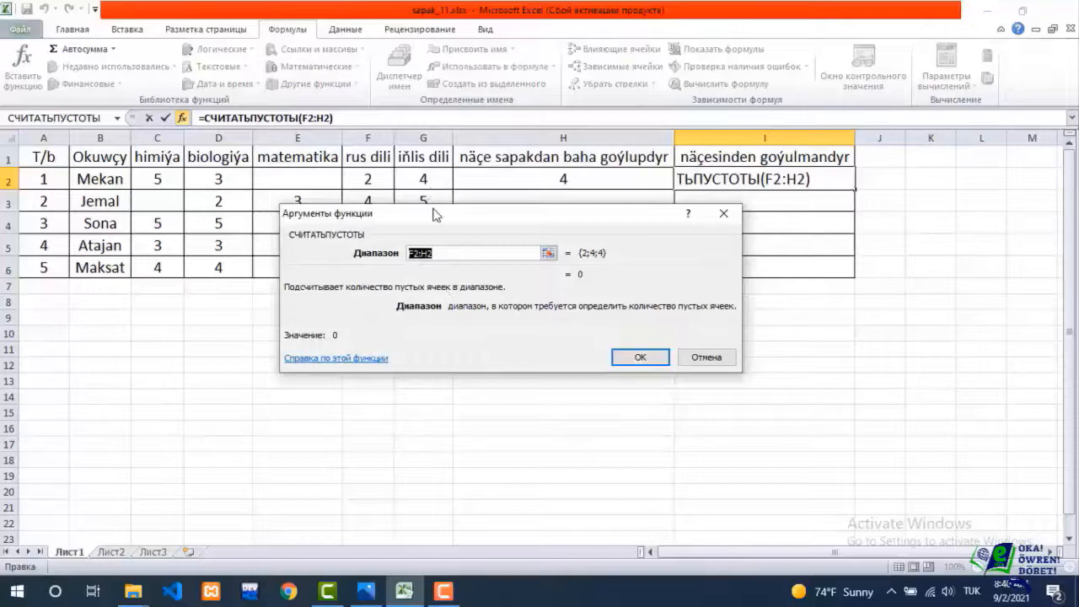
{"action": "left_click_drag", "start_coordinate": [434, 215], "coordinate": [410, 273]}
{"action": "left_click_drag", "start_coordinate": [161, 177], "coordinate": [435, 178]}
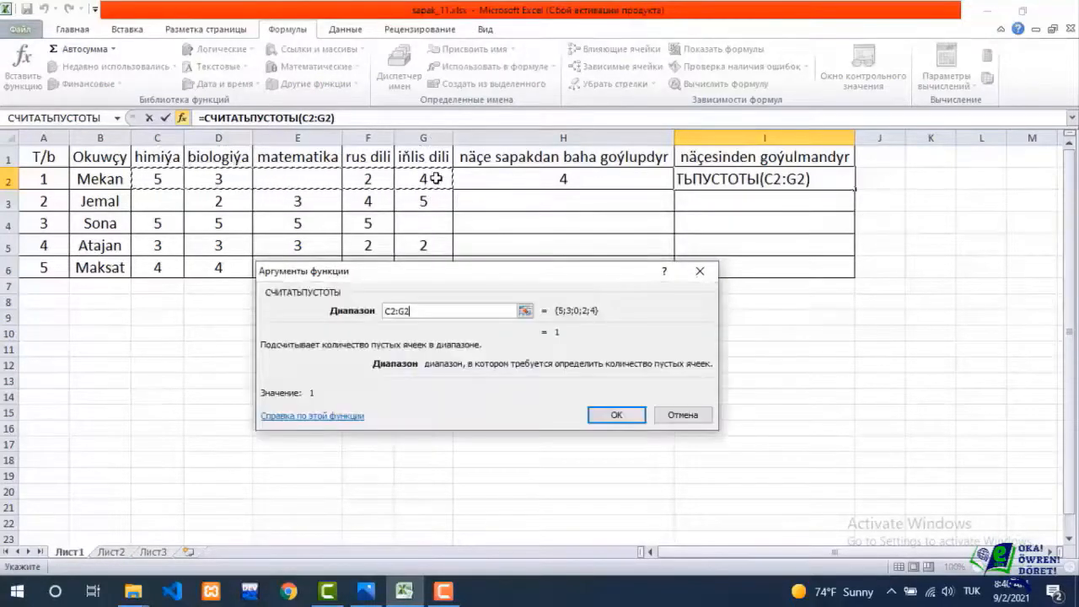
{"action": "key", "text": "Return"}
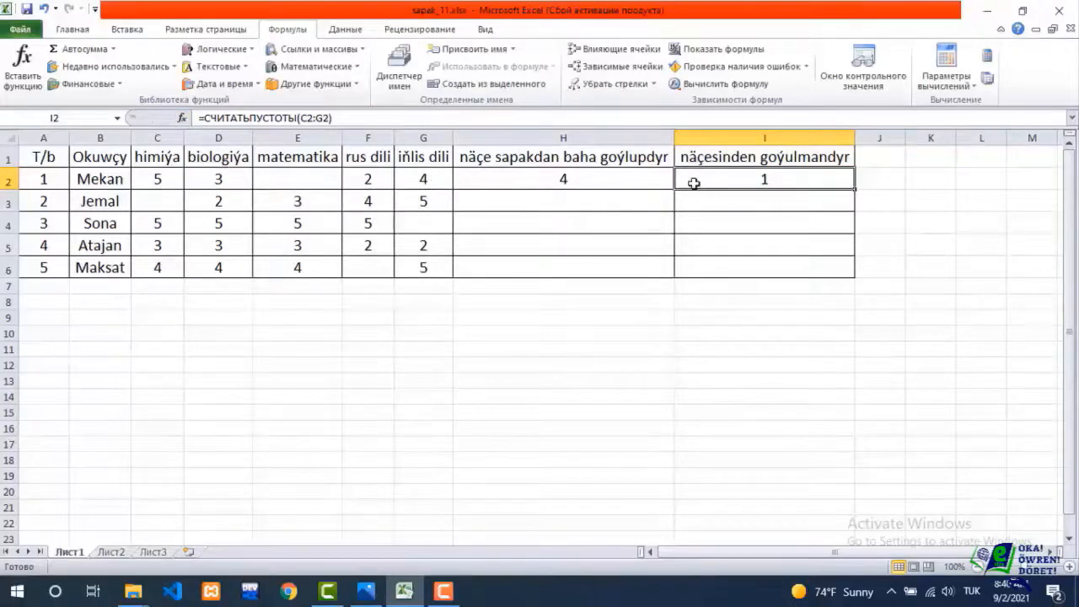
Examine the function name and range of the formula in cell H2.
{"action": "left_click", "coordinate": [627, 180]}
{"action": "double_click", "coordinate": [629, 182]}
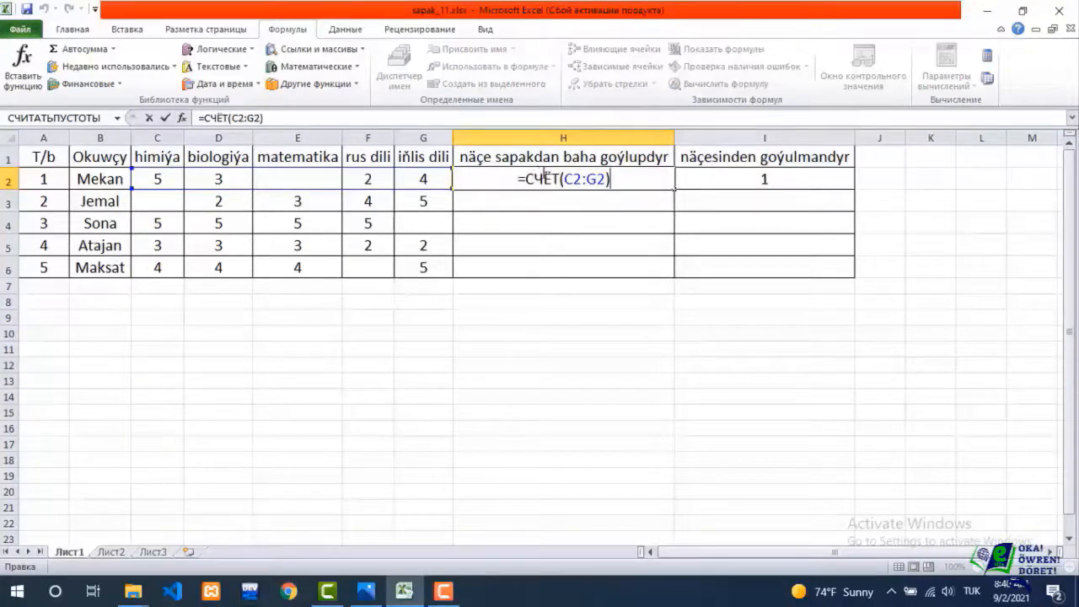
{"action": "key", "text": "Return"}
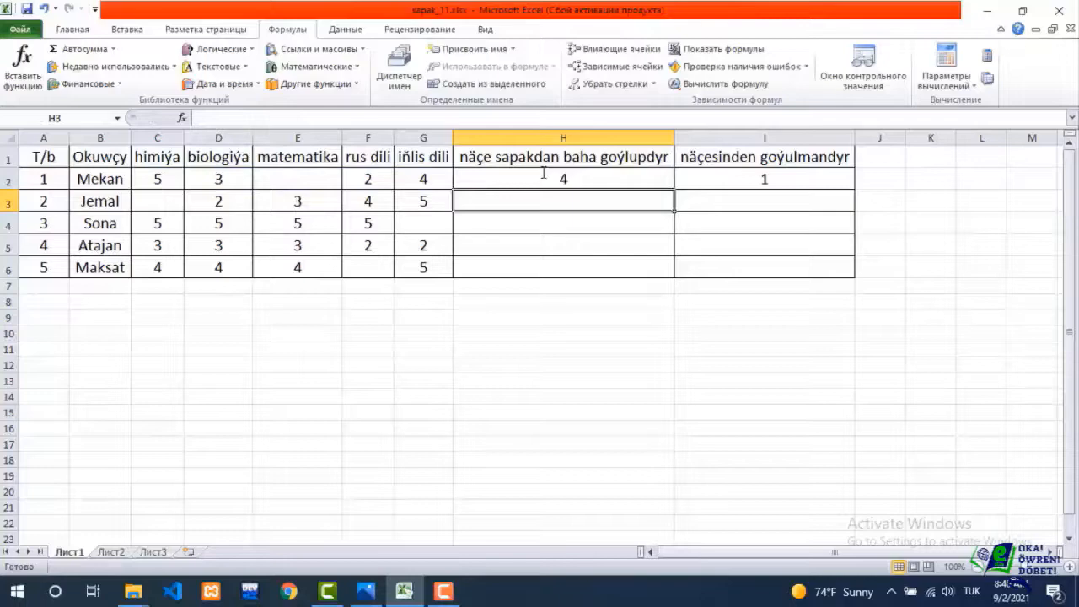
{"action": "key", "text": "alt+shift"}
{"action": "type", "text": "count"}
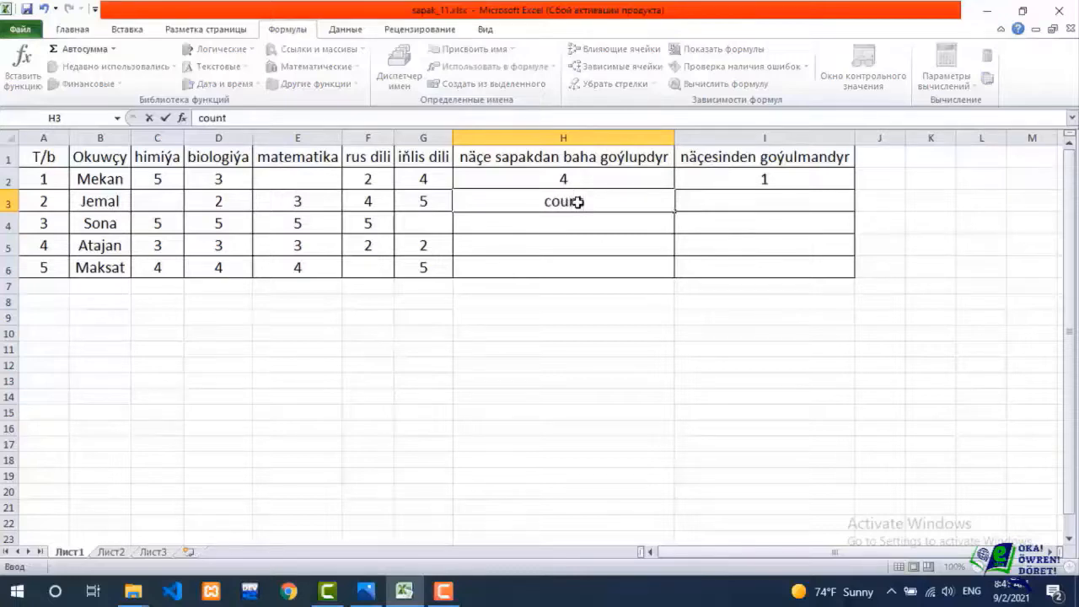
{"action": "key", "text": "BackSpace"}
{"action": "key", "text": "BackSpace"}
{"action": "key", "text": "BackSpace"}
{"action": "key", "text": "BackSpace"}
{"action": "key", "text": "BackSpace"}
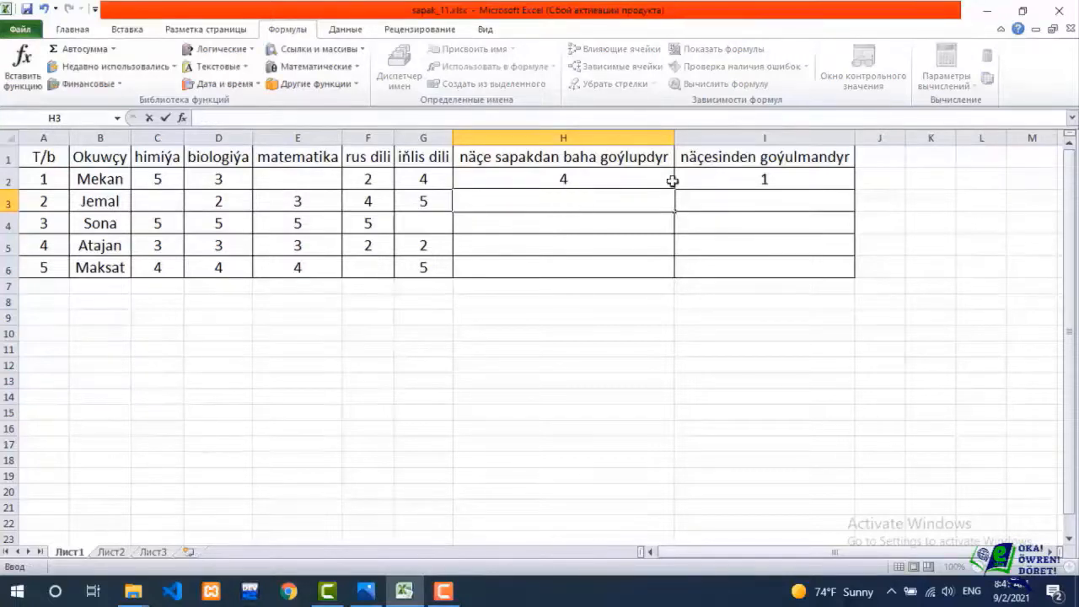
{"action": "left_click", "coordinate": [753, 204]}
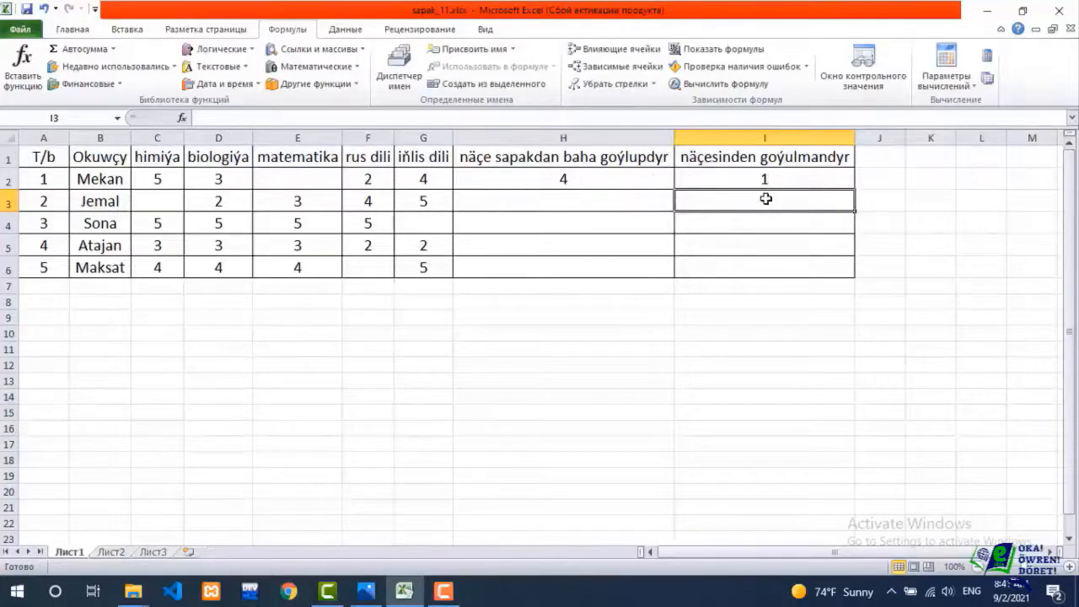
{"action": "type", "text": "count"}
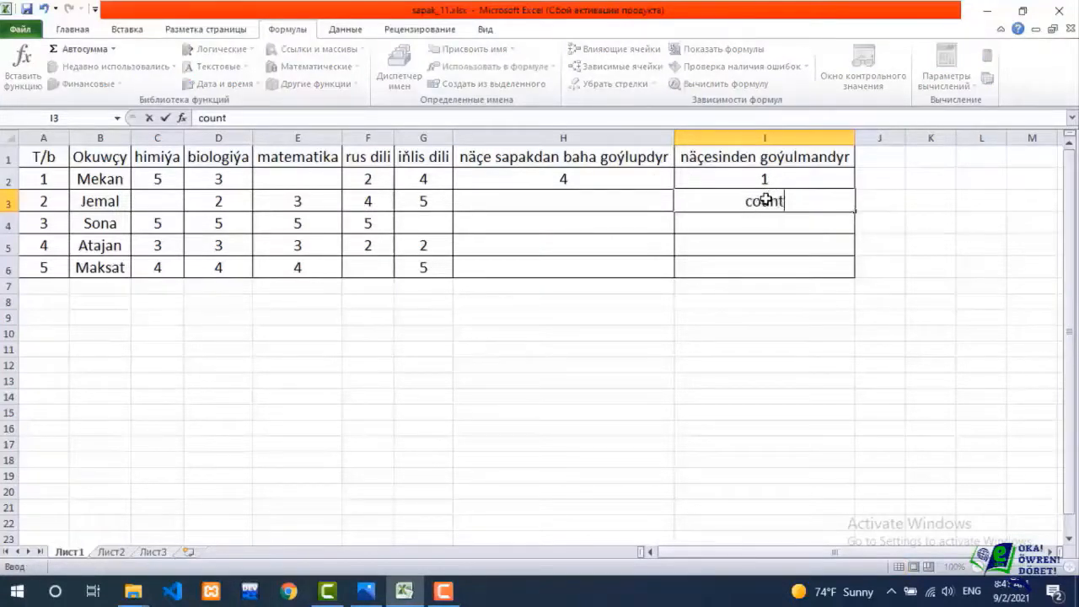
{"action": "type", "text": "A"}
{"action": "key", "text": "BackSpace"}
{"action": "key", "text": "BackSpace"}
{"action": "key", "text": "BackSpace"}
{"action": "key", "text": "BackSpace"}
{"action": "key", "text": "BackSpace"}
{"action": "key", "text": "BackSpace"}
Fill the СЧЁТ formula from H2 down to H6 and the СЧИТАТЬПУСТОТЫ formula from I2 down to I6.
{"action": "left_click", "coordinate": [645, 181]}
{"action": "left_click_drag", "start_coordinate": [675, 190], "coordinate": [667, 276]}
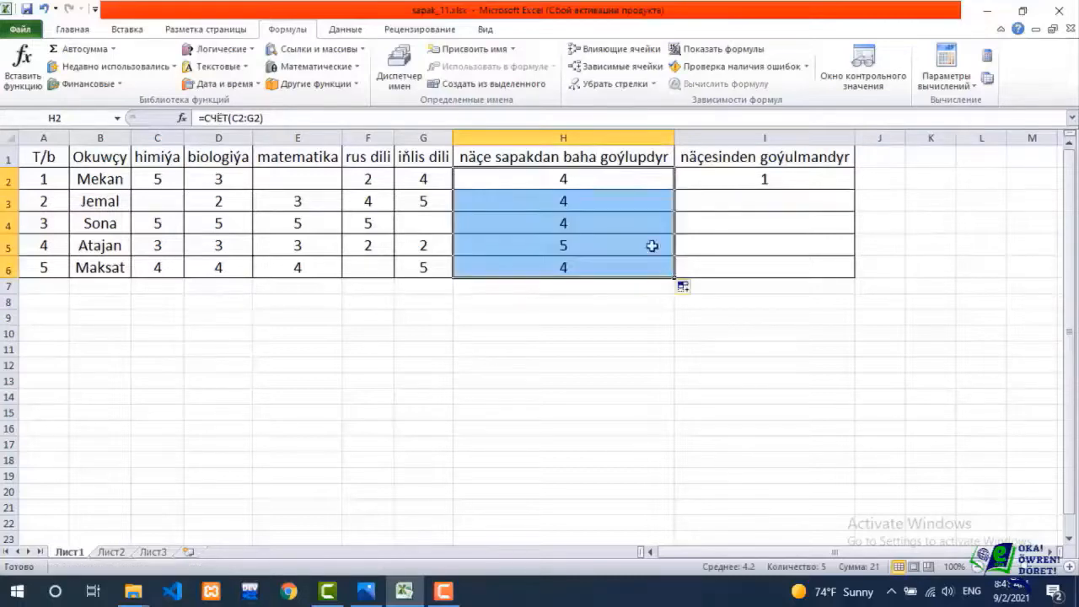
{"action": "double_click", "coordinate": [558, 202]}
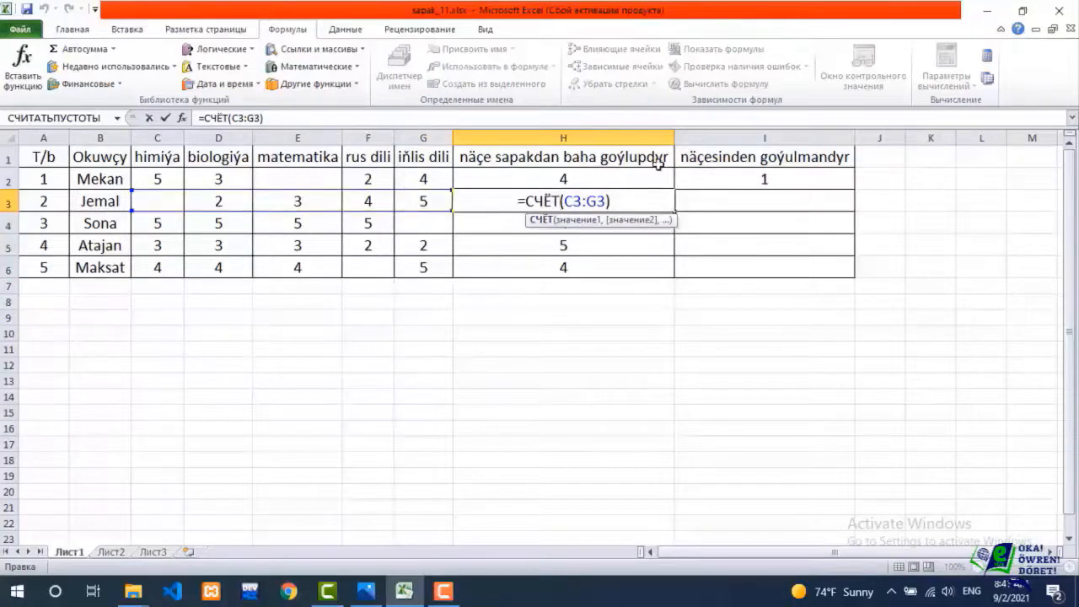
{"action": "key", "text": "Return"}
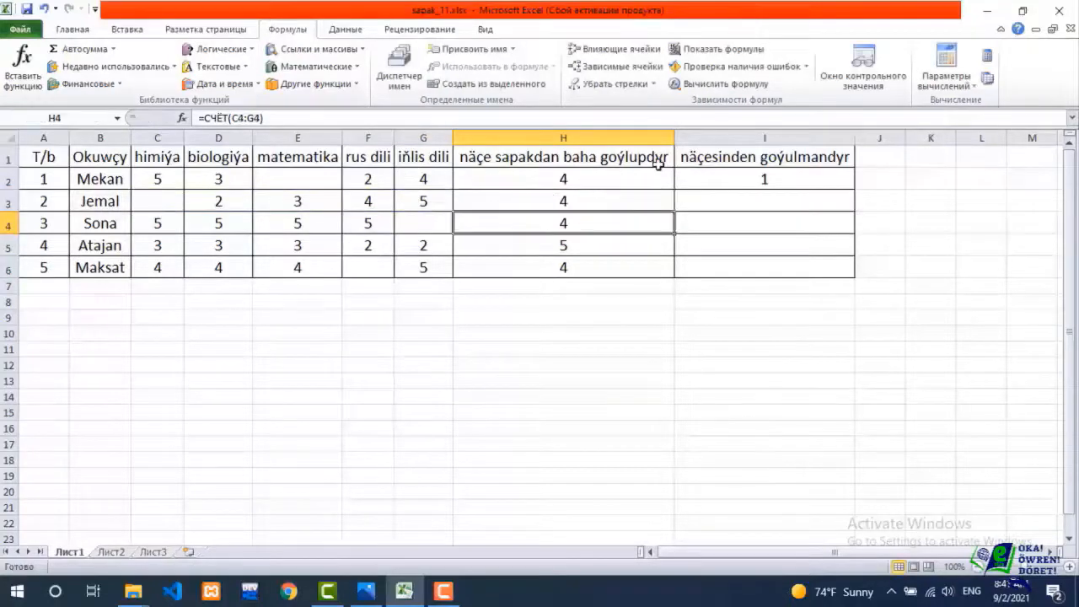
{"action": "left_click", "coordinate": [850, 179]}
{"action": "left_click_drag", "start_coordinate": [854, 189], "coordinate": [851, 279]}
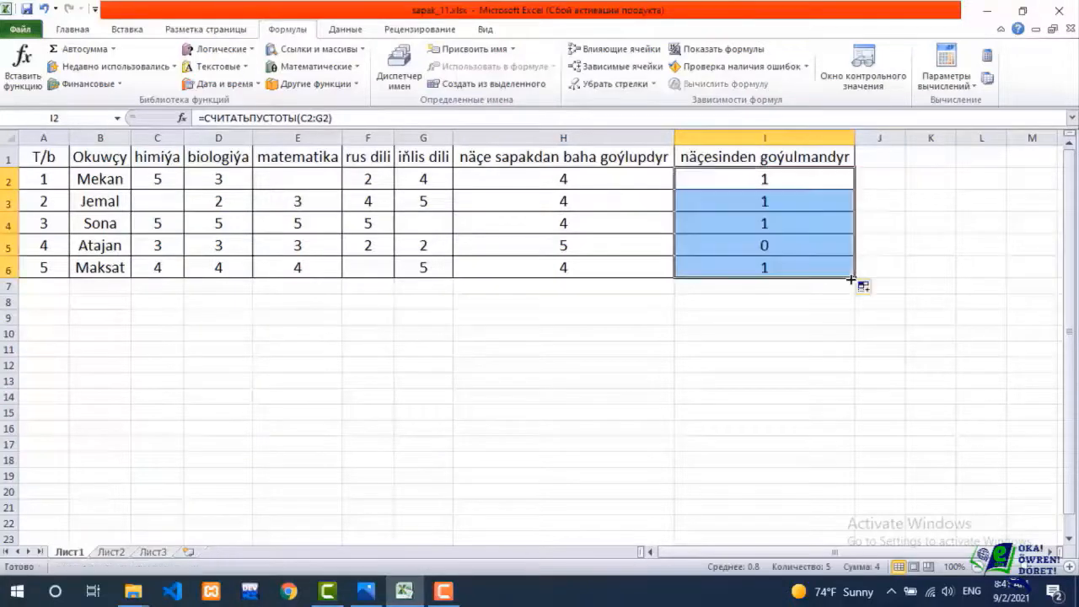
Clear student 4's matematika grade in E5 and check the student's graded-subject count in H5.
{"action": "left_click", "coordinate": [334, 252]}
{"action": "key", "text": "Delete"}
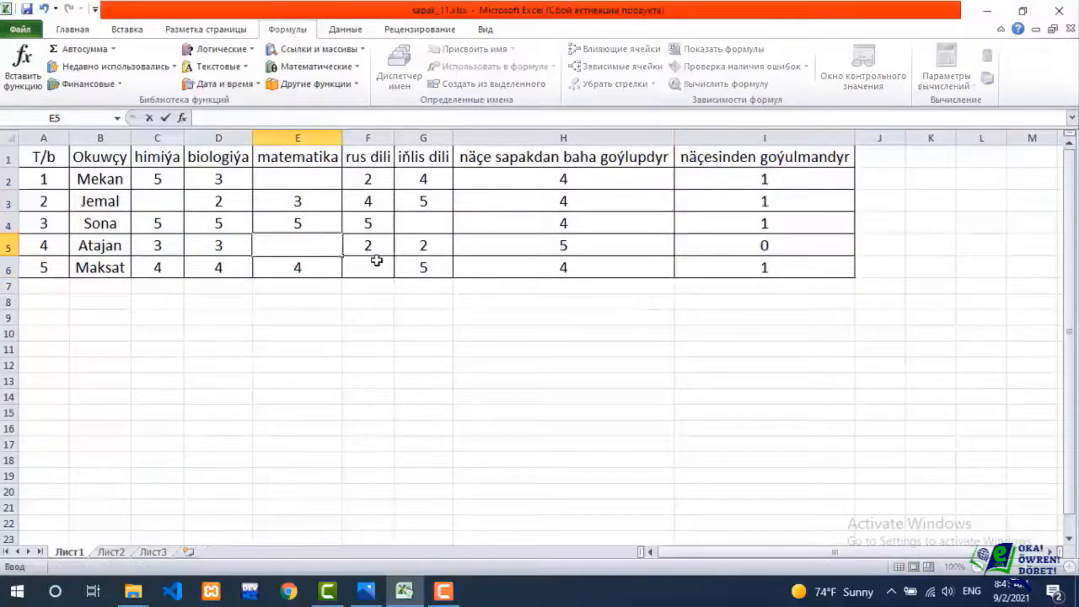
{"action": "left_click", "coordinate": [592, 283]}
{"action": "left_click", "coordinate": [563, 247]}
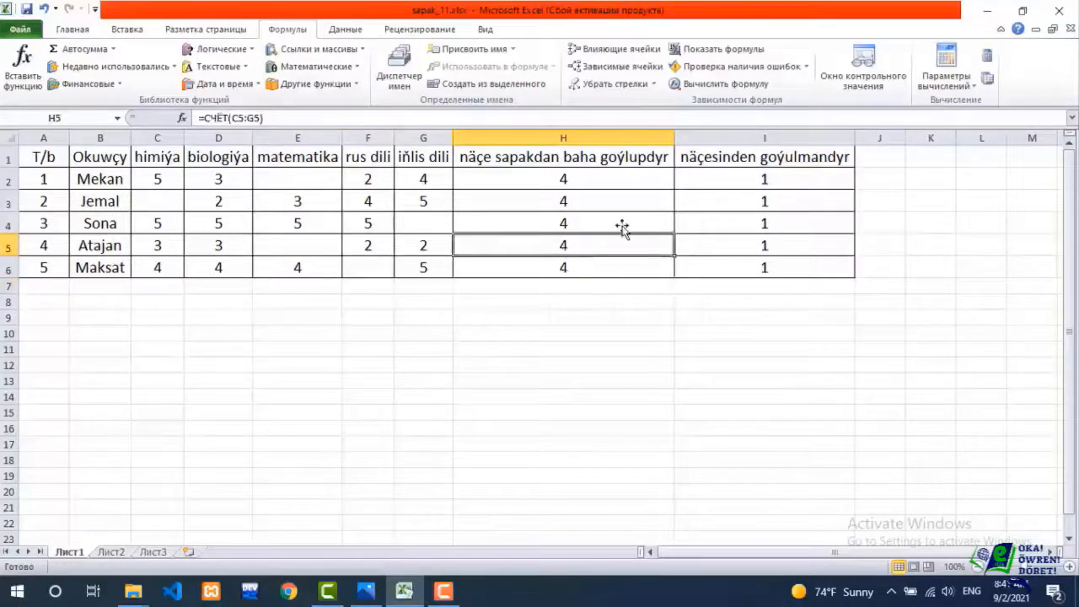
Clear student 5's iňlis dili grade in G6 and check the student's graded-subject count in H6.
{"action": "left_click", "coordinate": [411, 267]}
{"action": "key", "text": "BackSpace"}
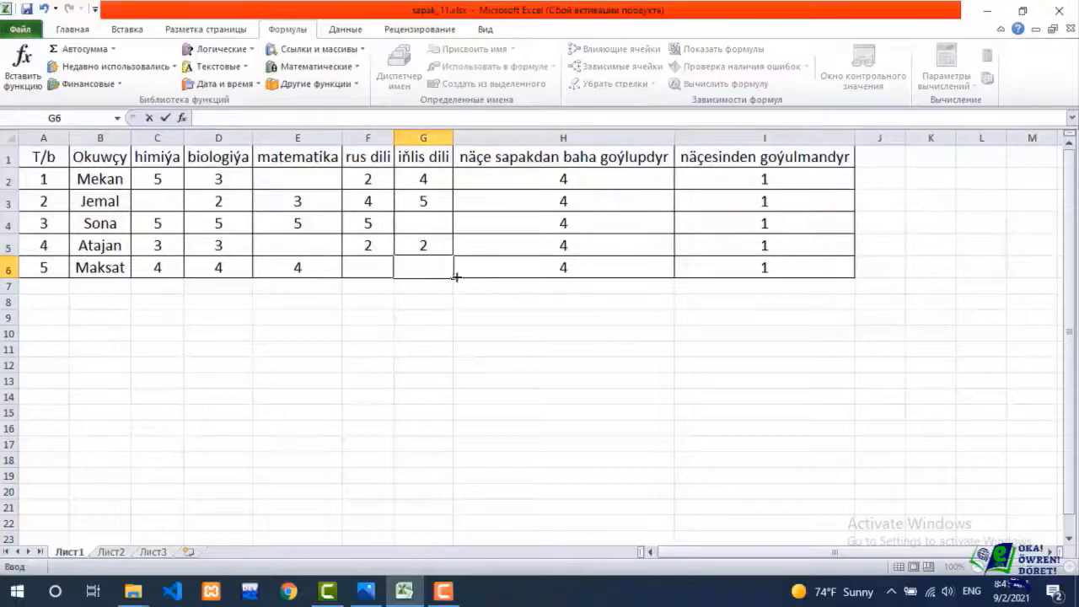
{"action": "left_click", "coordinate": [516, 276]}
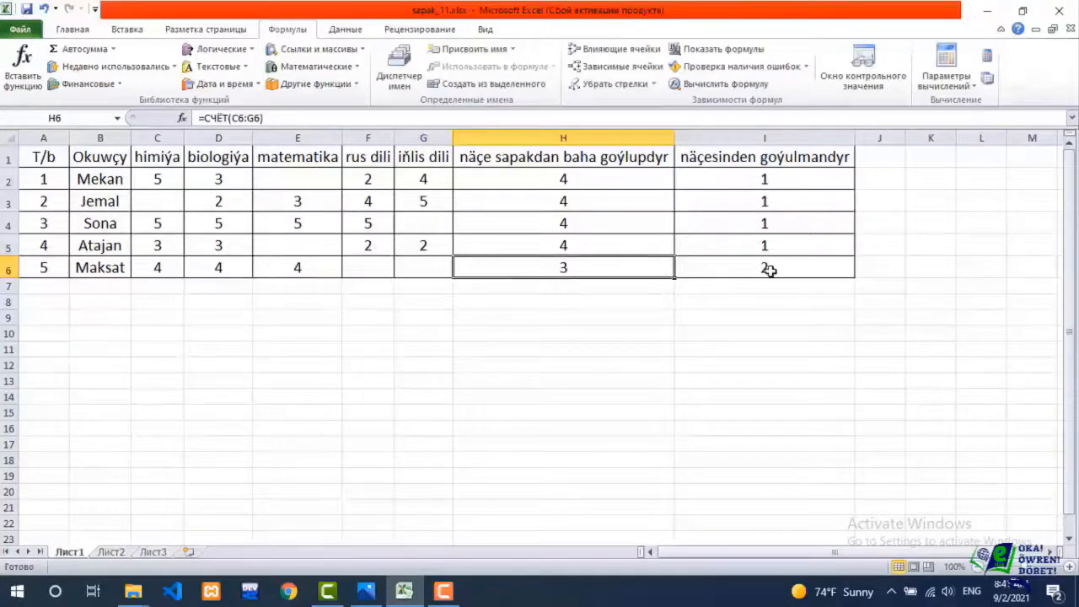
{"action": "left_click", "coordinate": [449, 318]}
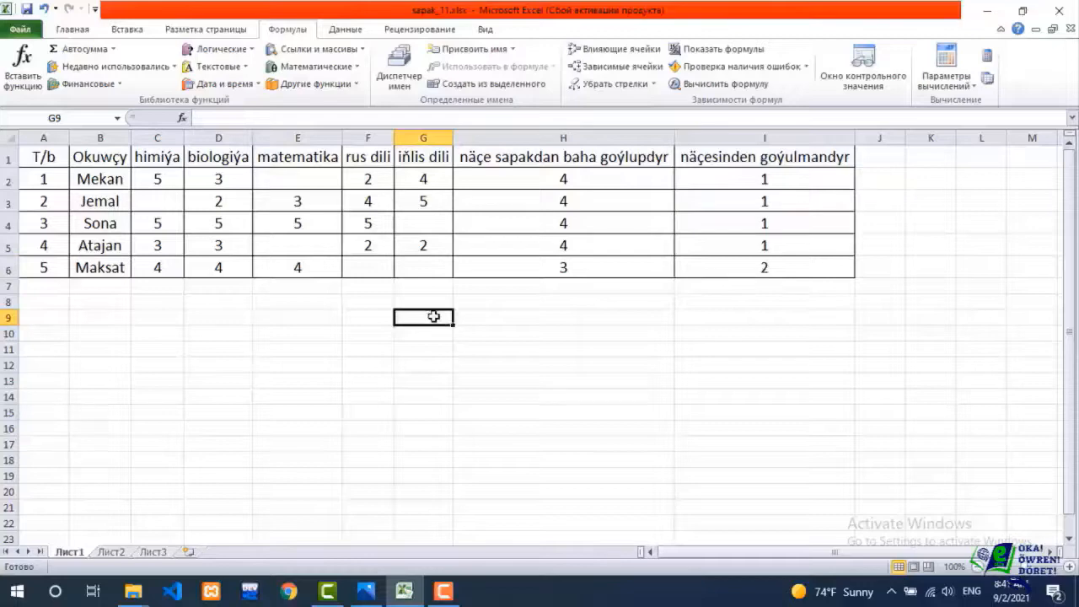
{"action": "left_click", "coordinate": [113, 49]}
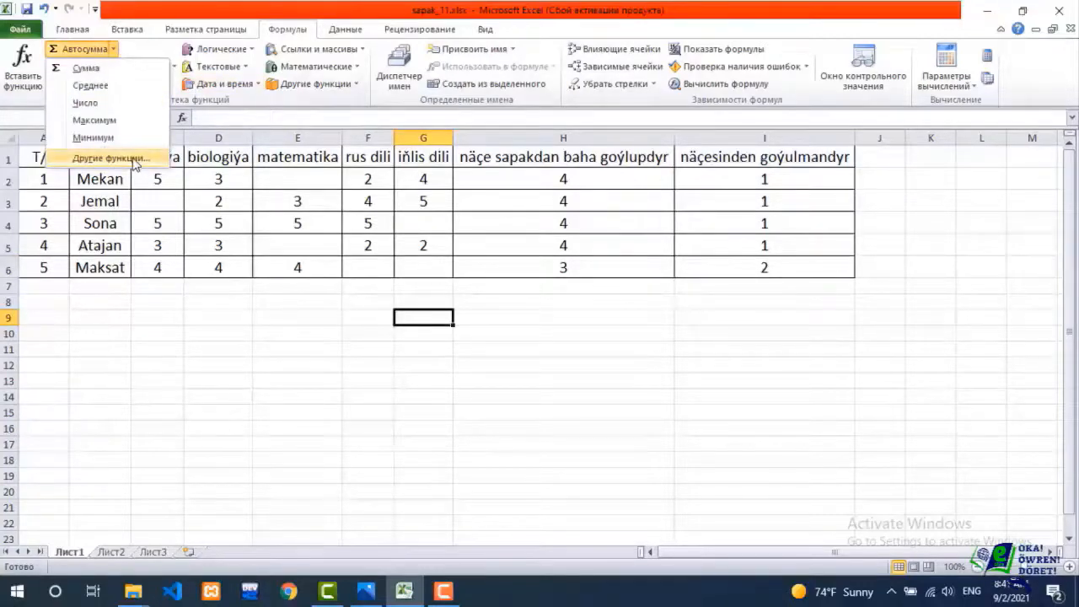
{"action": "left_click", "coordinate": [127, 159]}
{"action": "left_click", "coordinate": [634, 216]}
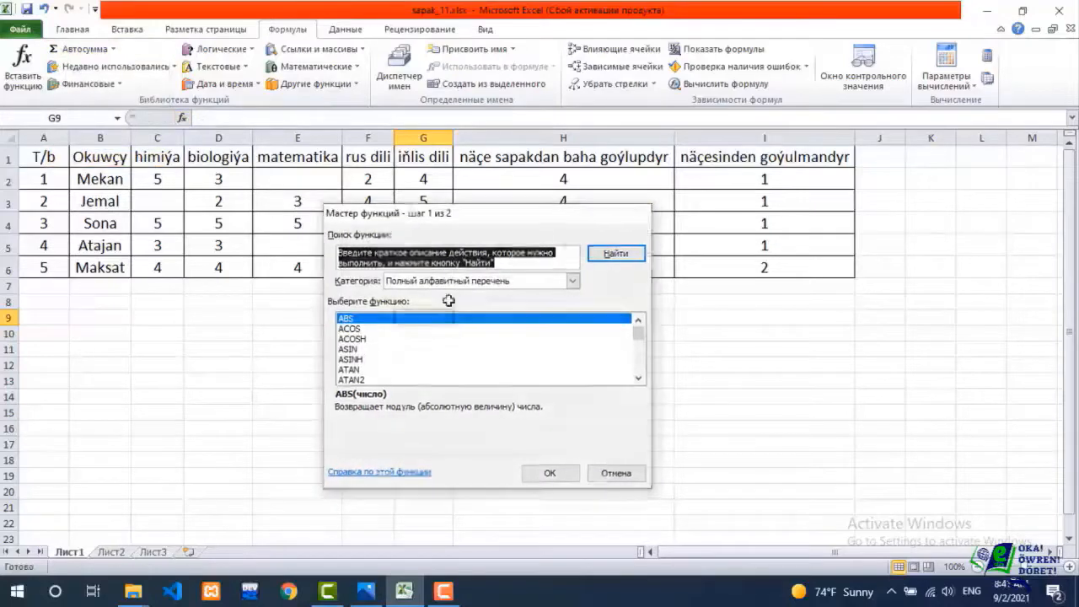
Enter =СЧЁТЗ(G1:G6) in G9 to count the non-empty cells of the iňlis dili column, including its header.
{"action": "type", "text": "="}
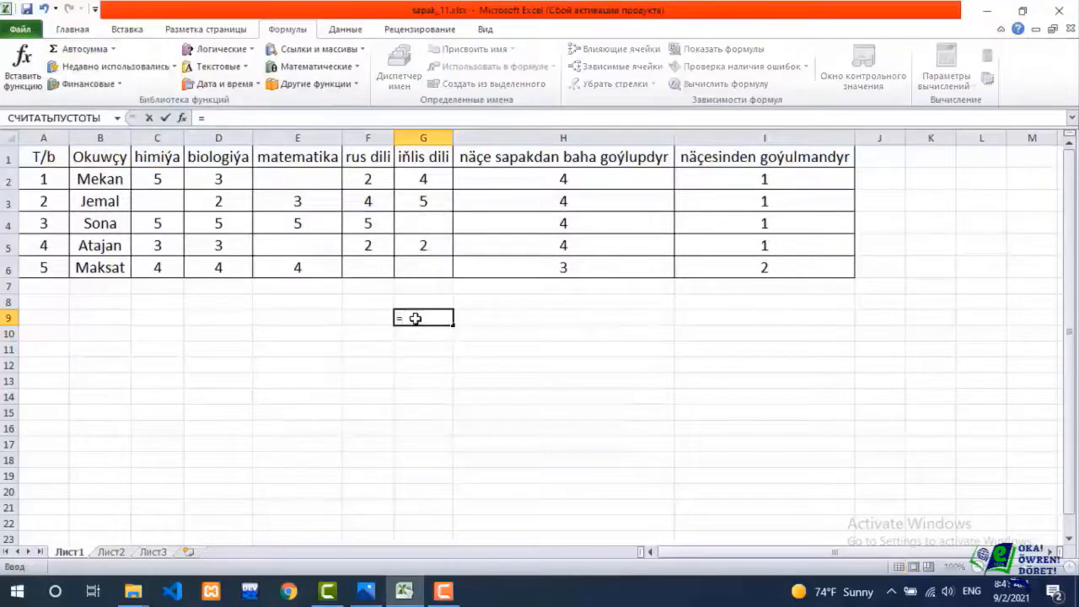
{"action": "key", "text": "alt+shift"}
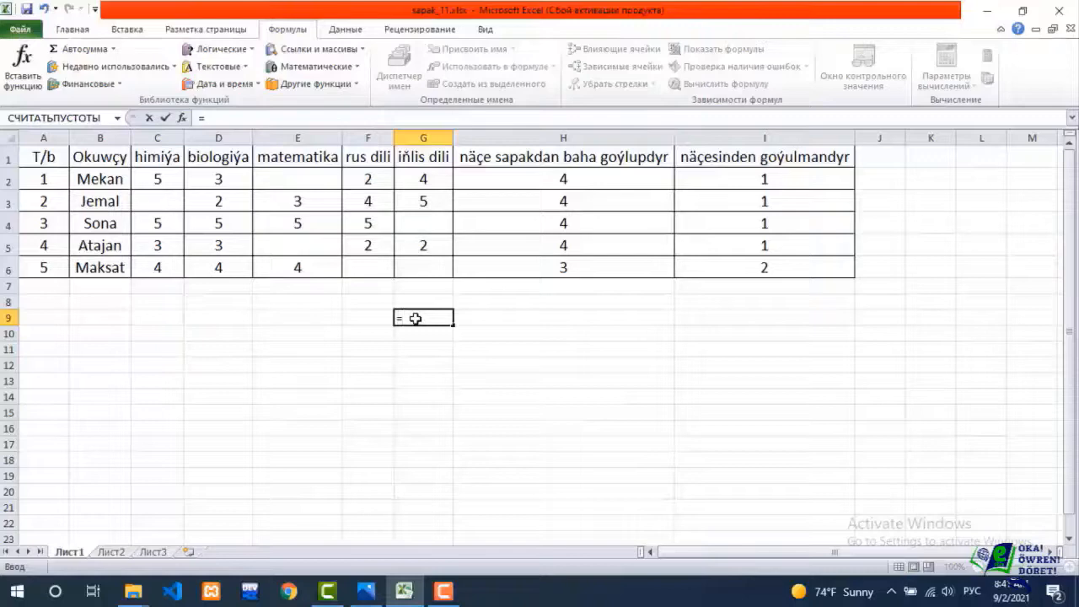
{"action": "type", "text": "сч"}
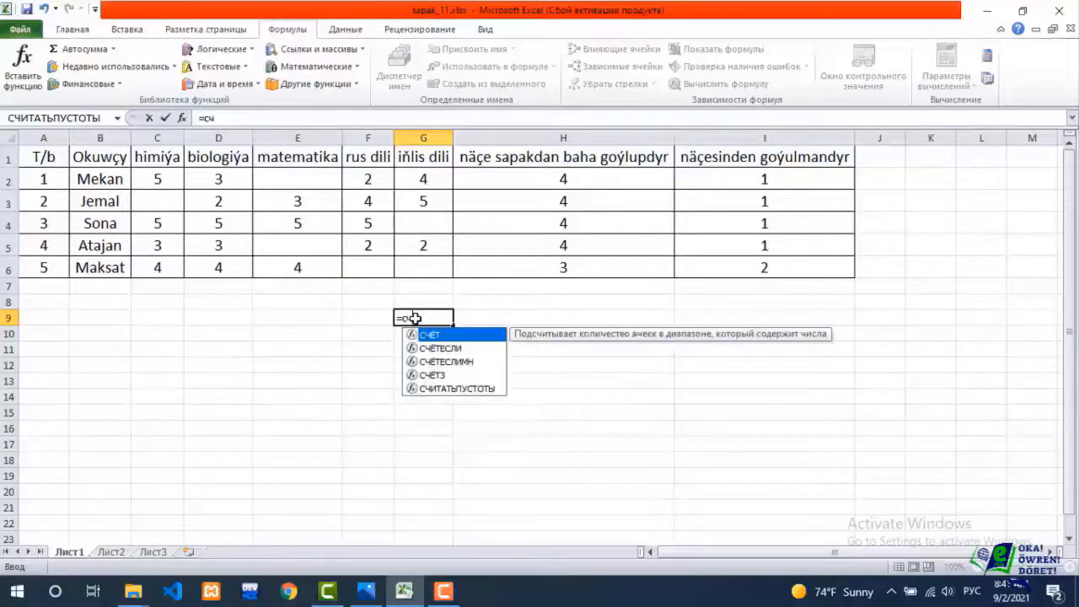
{"action": "left_click", "coordinate": [443, 376]}
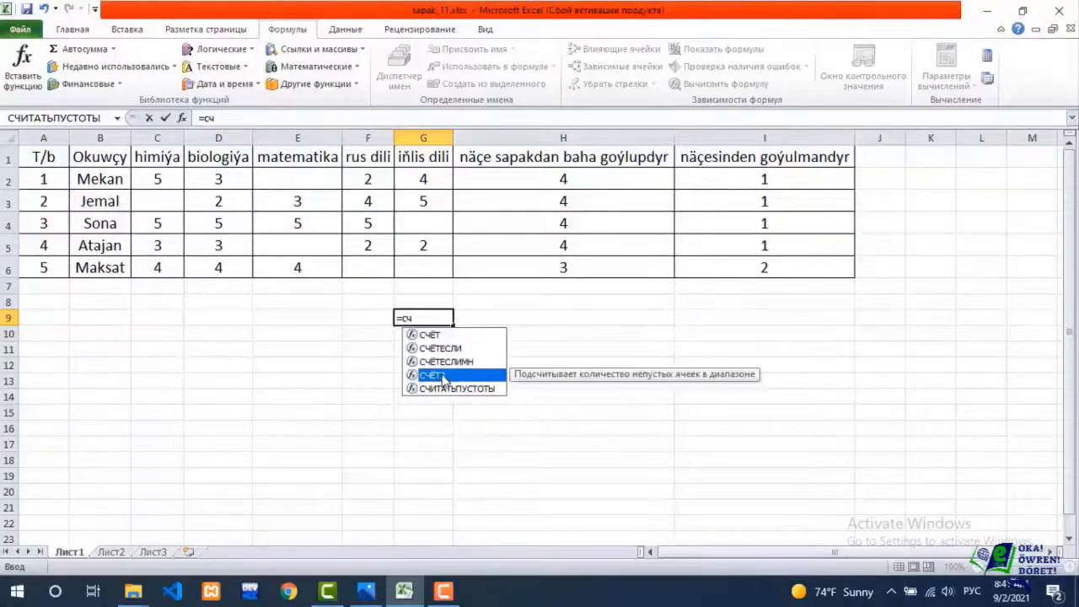
{"action": "double_click", "coordinate": [443, 376]}
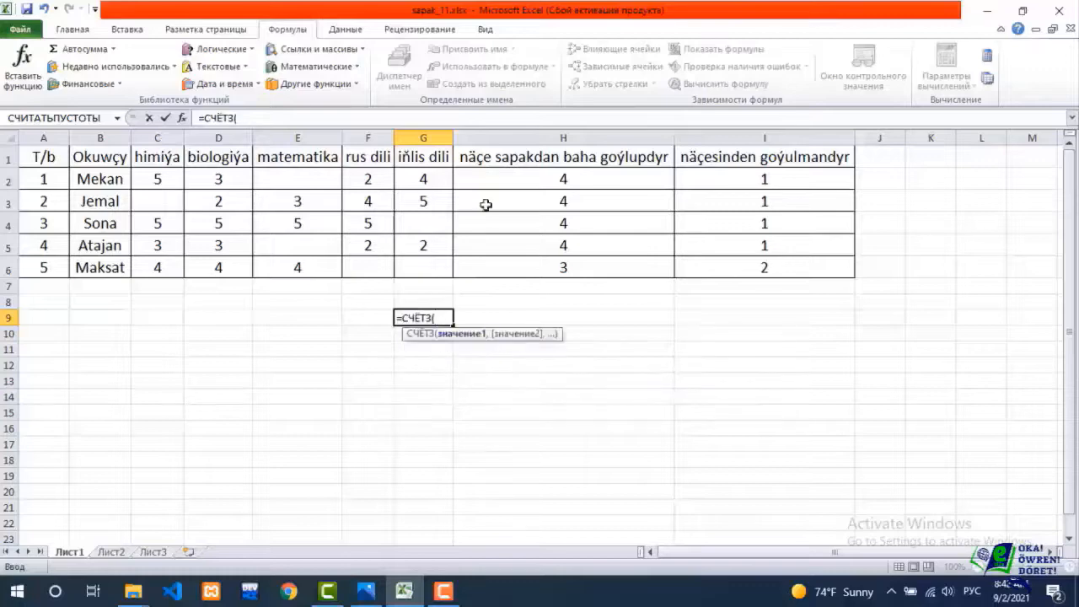
{"action": "left_click_drag", "start_coordinate": [427, 157], "coordinate": [427, 267]}
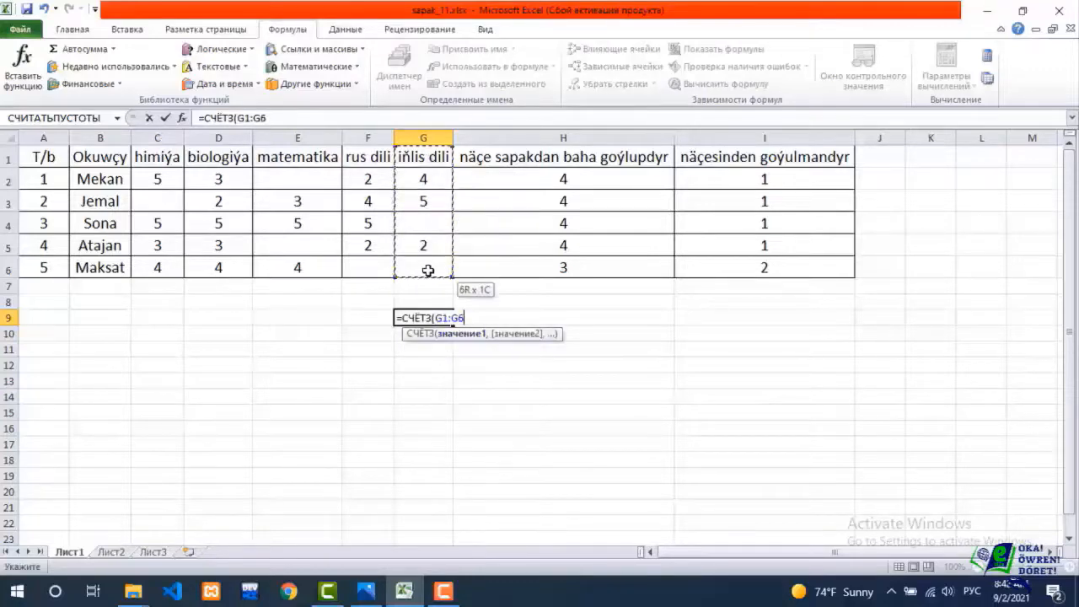
{"action": "key", "text": "Return"}
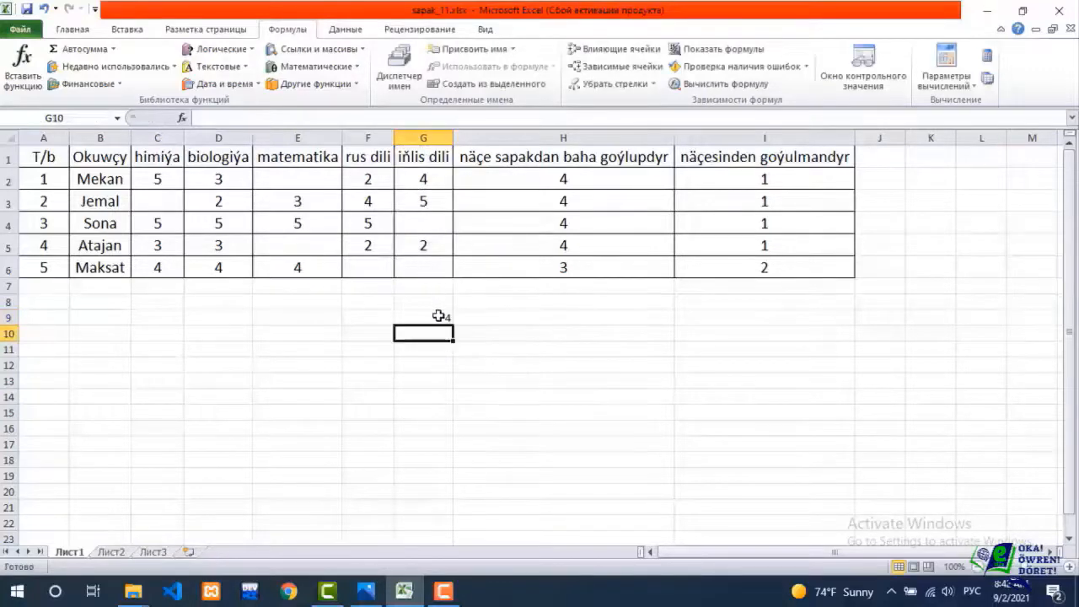
{"action": "left_click", "coordinate": [439, 317]}
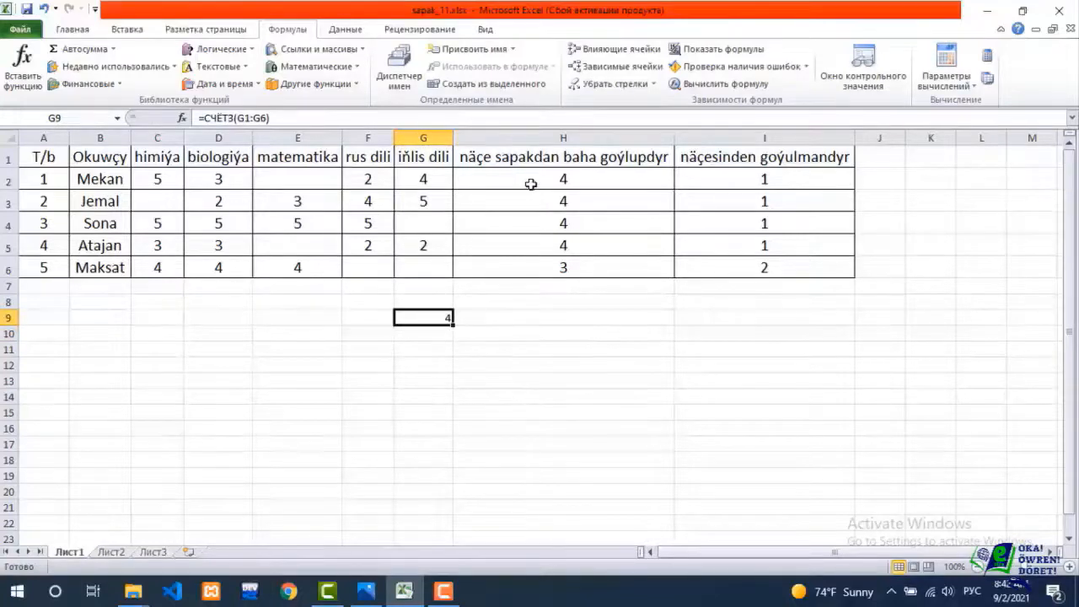
{"action": "left_click", "coordinate": [414, 156]}
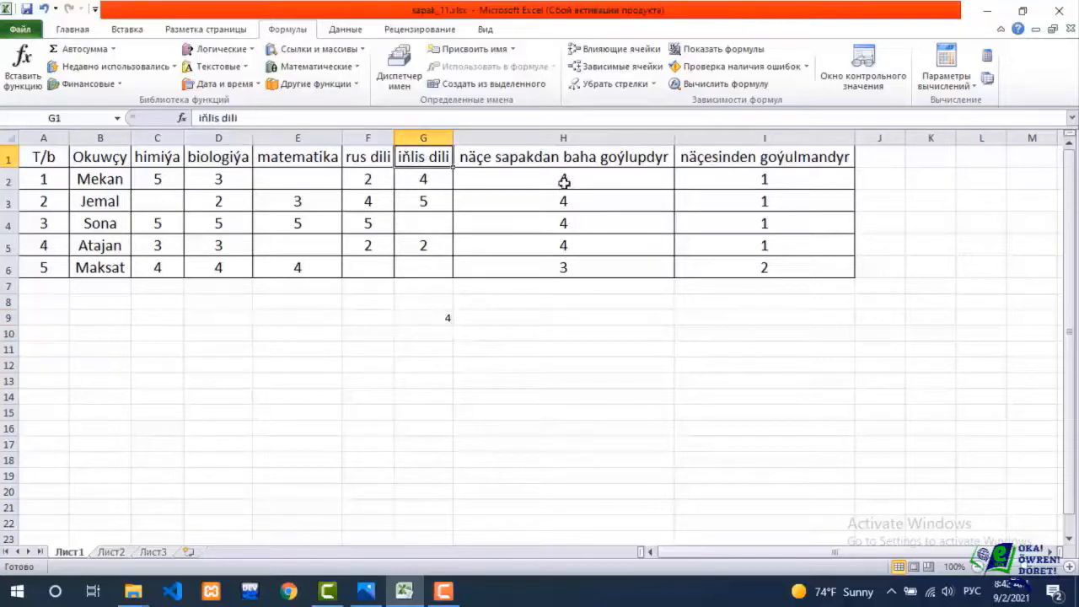
{"action": "left_click", "coordinate": [310, 179]}
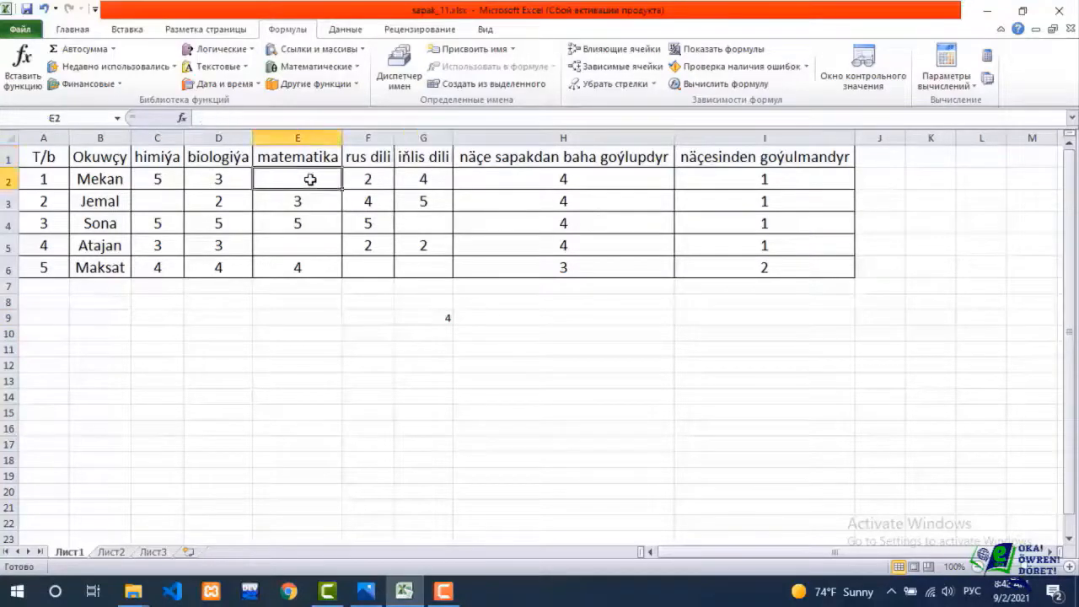
{"action": "type", "text": "ey"}
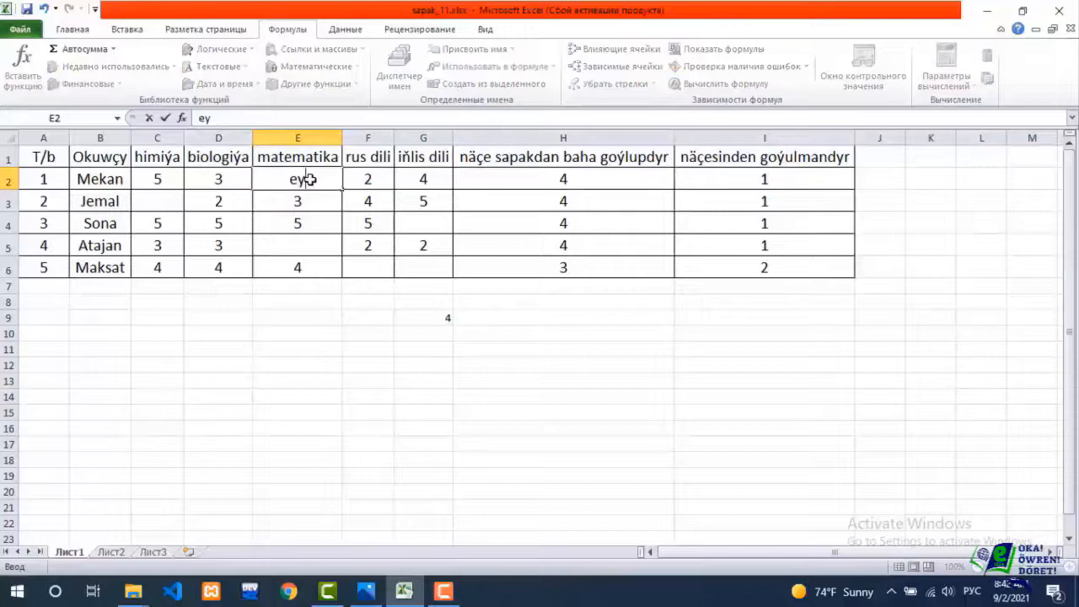
{"action": "key", "text": "BackSpace"}
{"action": "key", "text": "BackSpace"}
Replace student 1's iňlis dili grade in G2 with the text "salam".
{"action": "key", "text": "alt+shift"}
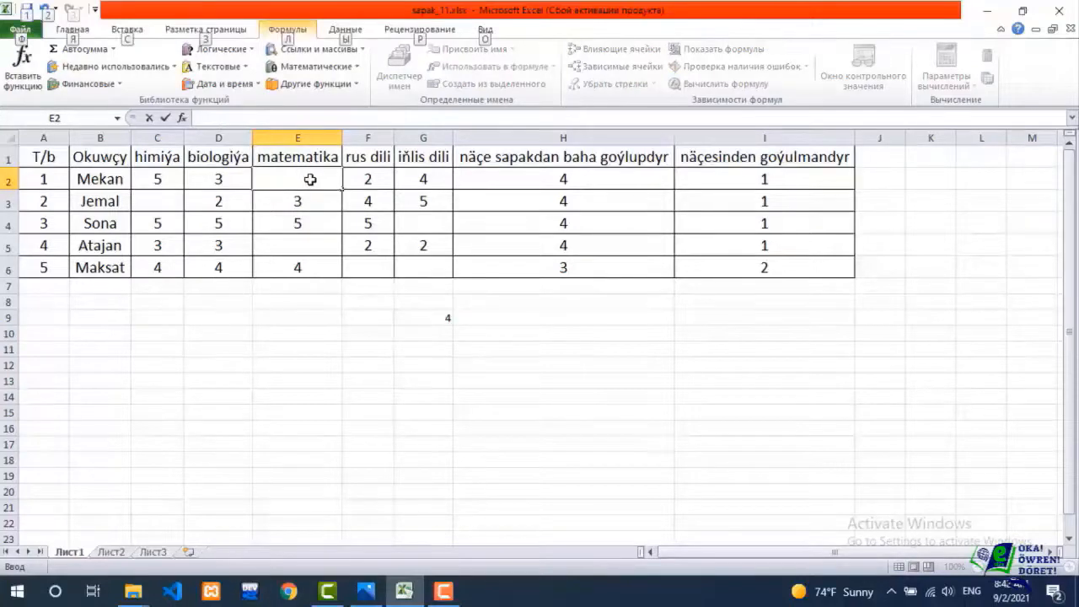
{"action": "left_click", "coordinate": [429, 174]}
{"action": "type", "text": "sa"}
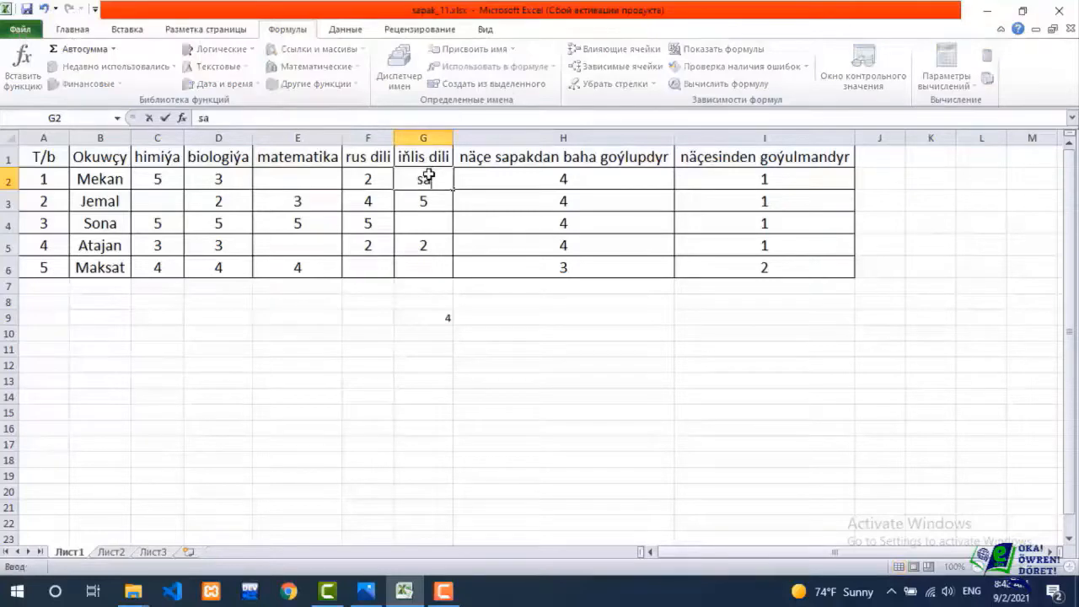
{"action": "type", "text": "lam"}
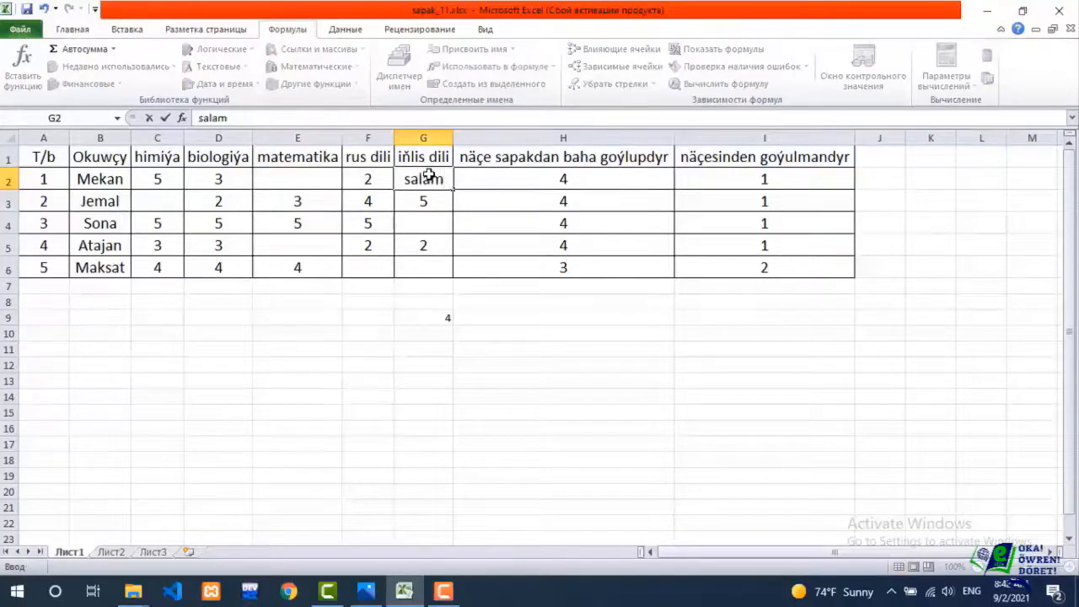
{"action": "left_click", "coordinate": [434, 287]}
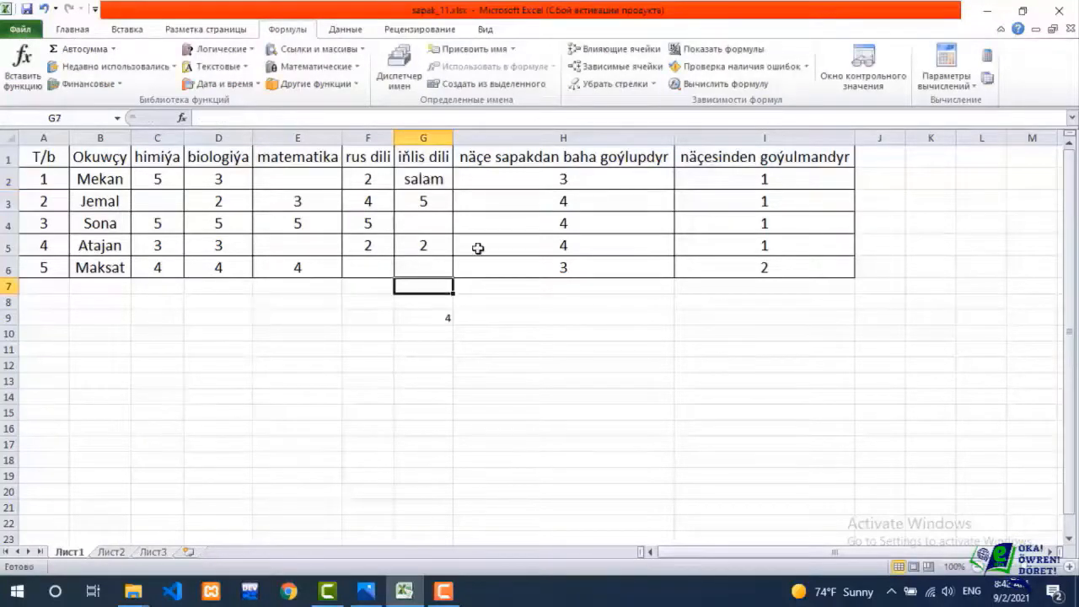
Compare the СЧЁТ formula and its range in H2 with the СЧЁТЗ formula in G9.
{"action": "left_click", "coordinate": [556, 184]}
{"action": "double_click", "coordinate": [556, 184]}
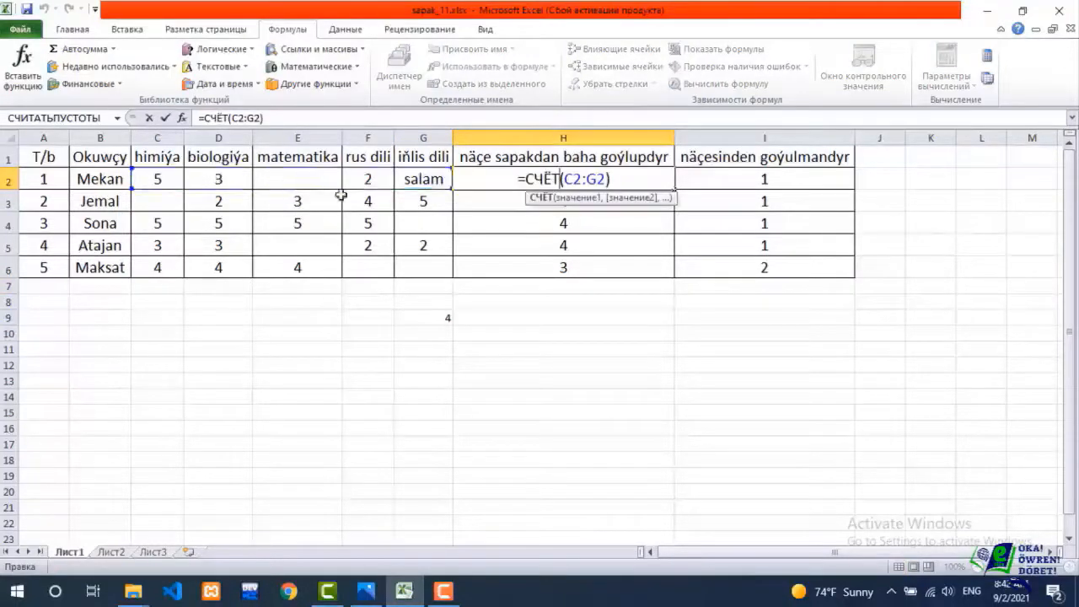
{"action": "key", "text": "Return"}
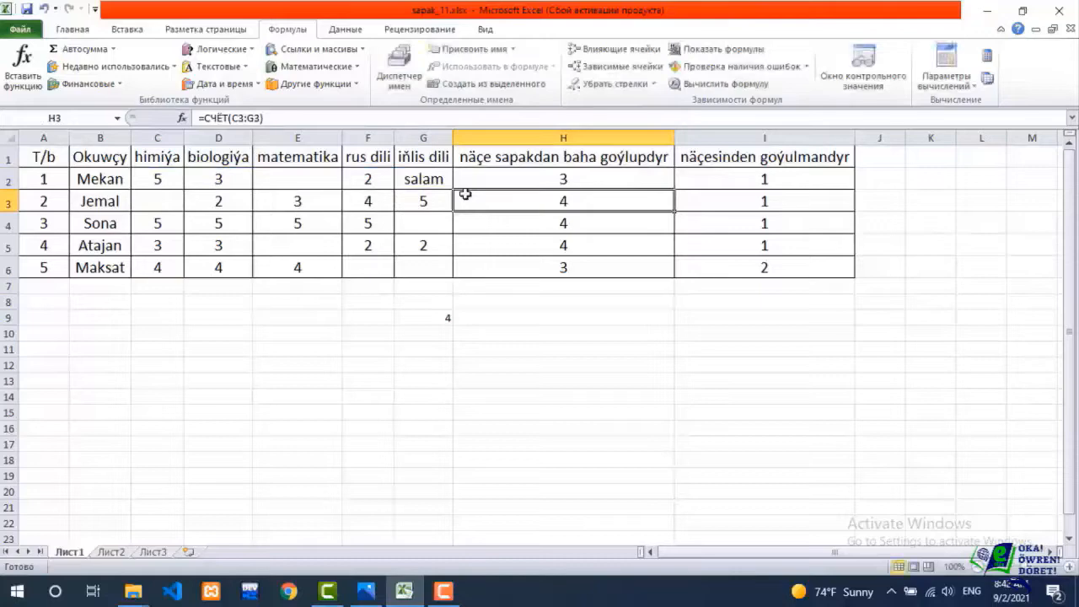
{"action": "left_click", "coordinate": [439, 323]}
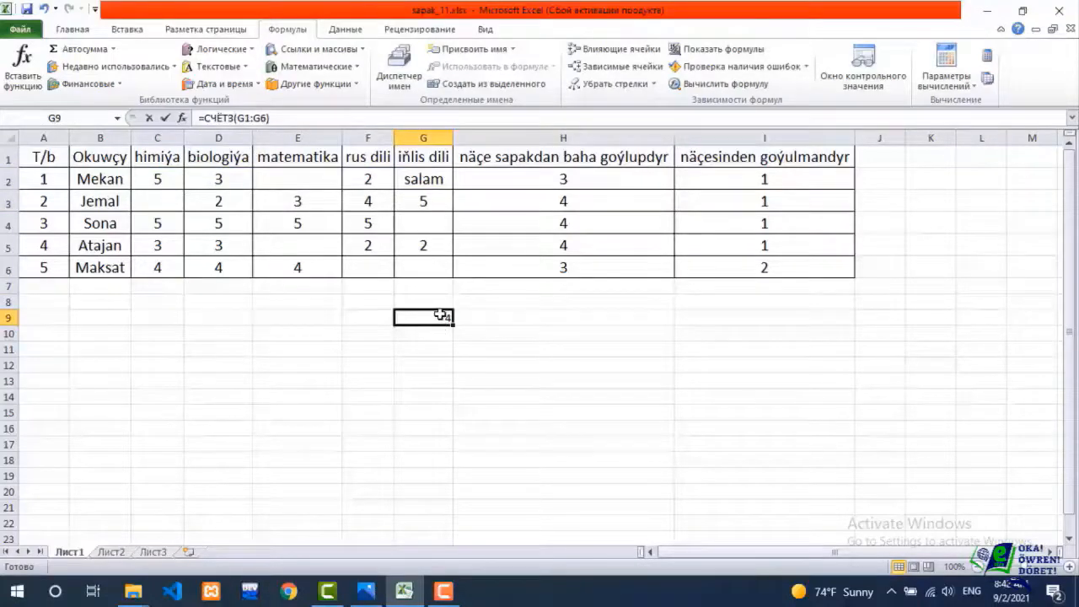
{"action": "double_click", "coordinate": [440, 315]}
{"action": "key", "text": "Return"}
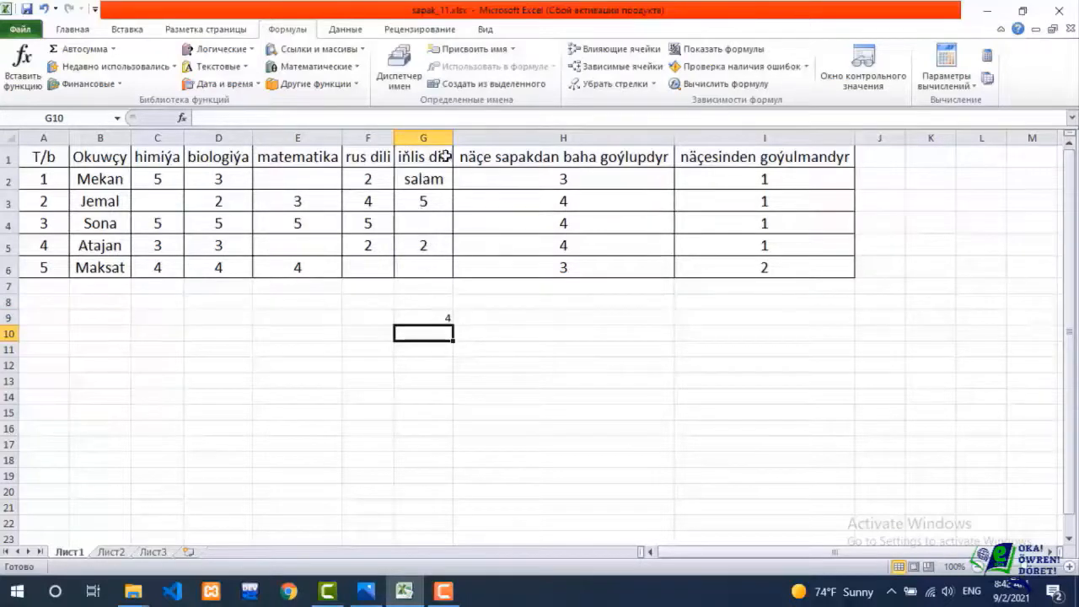
Recheck the СЧЁТ formula in H2 and delete the СЧЁТЗ formula from G9.
{"action": "left_click", "coordinate": [567, 179]}
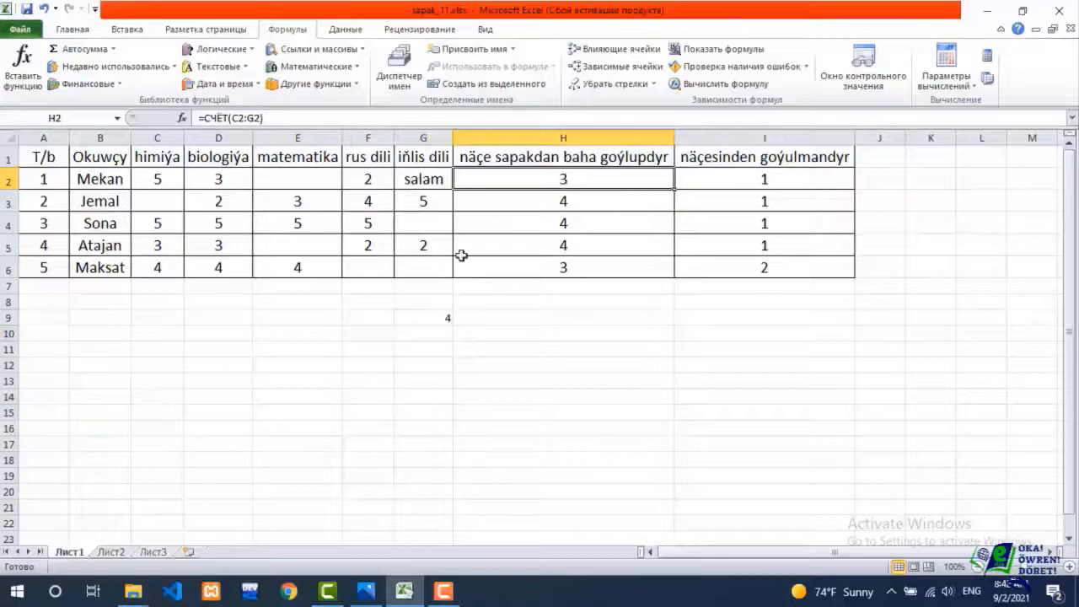
{"action": "left_click", "coordinate": [441, 317]}
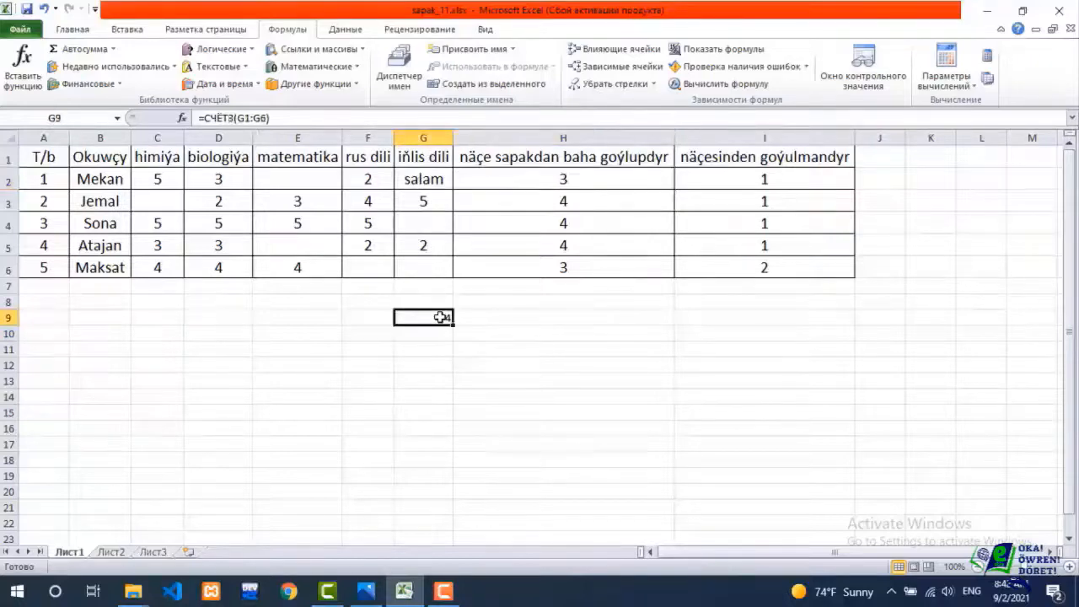
{"action": "key", "text": "Delete"}
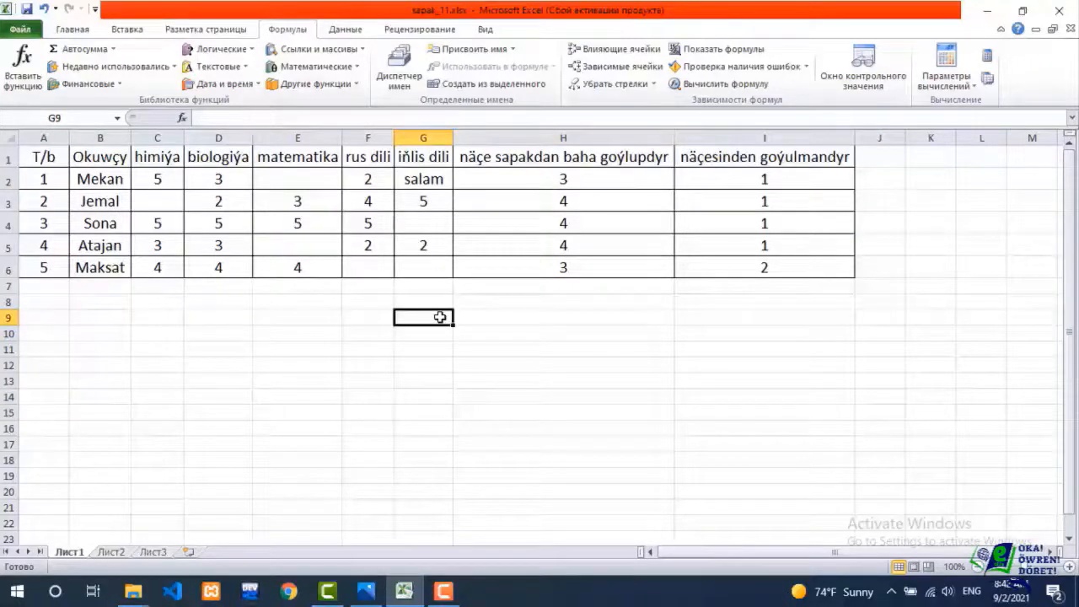